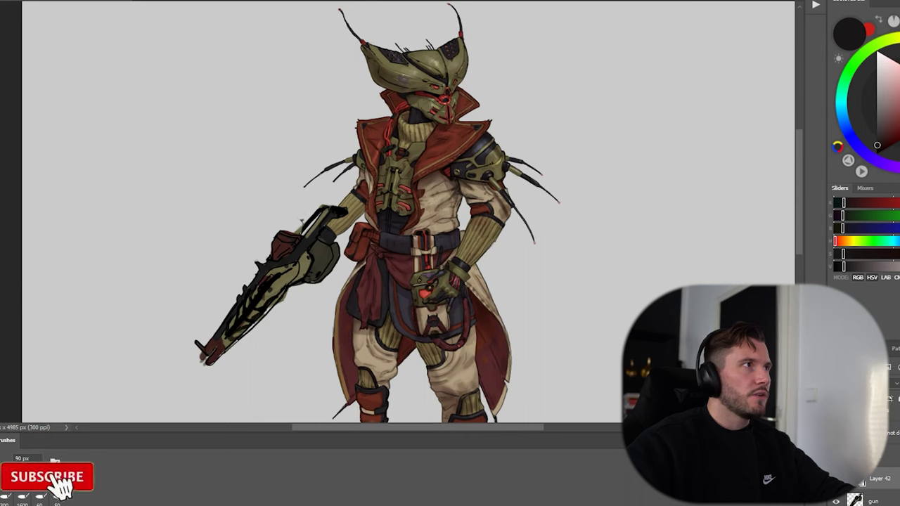
Set up a custom proof condition that simulates Dot Gain 25% for viewing the painting in grayscale.
{"action": "left_click", "coordinate": [108, 3]}
{"action": "mouse_move", "coordinate": [121, 17]}
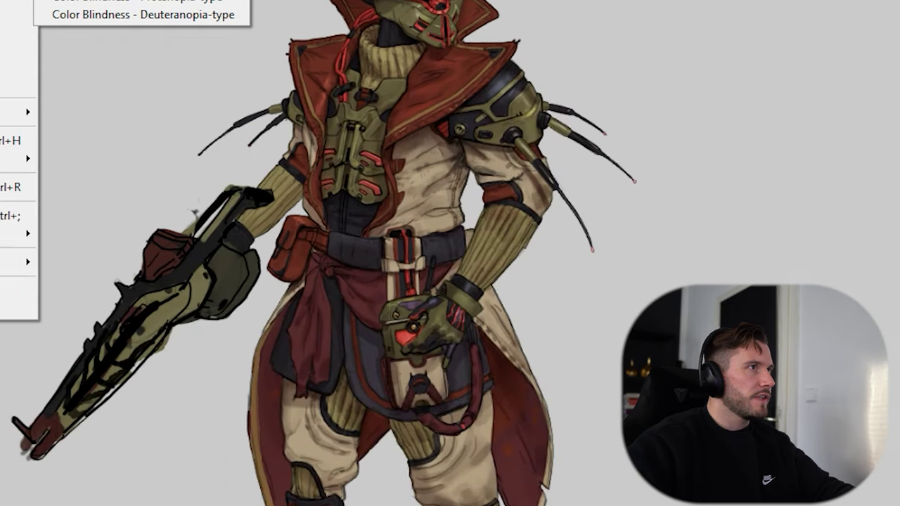
{"action": "left_click", "coordinate": [256, 22]}
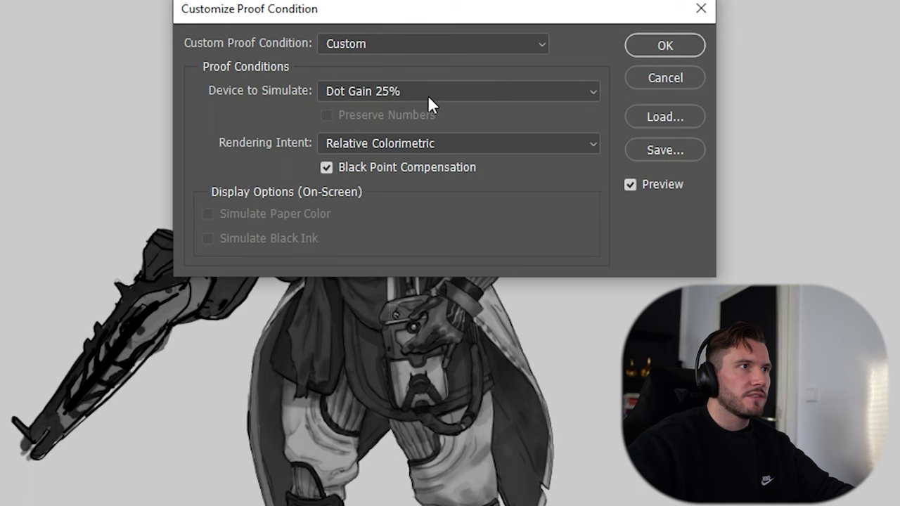
{"action": "left_click", "coordinate": [514, 100]}
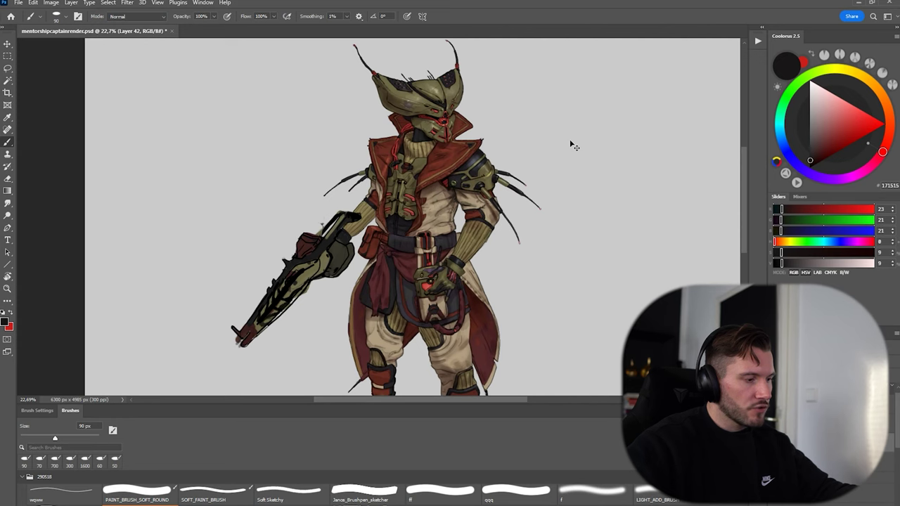
Toggle Proof Colors on and off to check the values of the whole character.
{"action": "key", "text": "ctrl+y"}
{"action": "key", "text": "ctrl+y"}
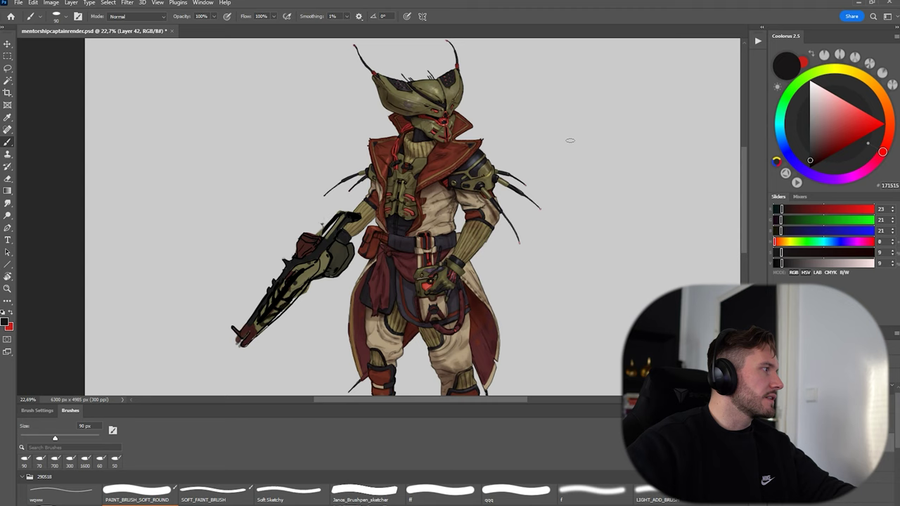
{"action": "left_click_drag", "start_coordinate": [566, 160], "coordinate": [571, 163]}
{"action": "scroll", "coordinate": [575, 193], "scroll_direction": "down", "scroll_amount": 4}
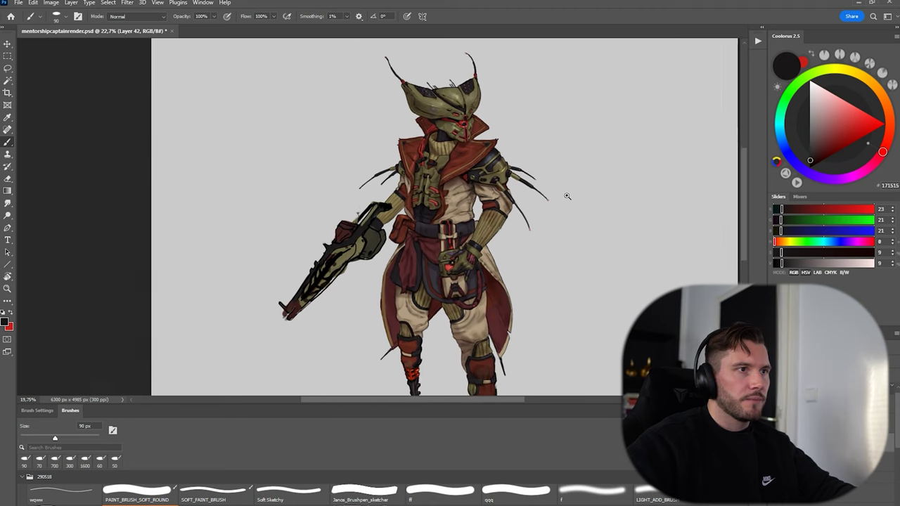
{"action": "left_click", "coordinate": [202, 3]}
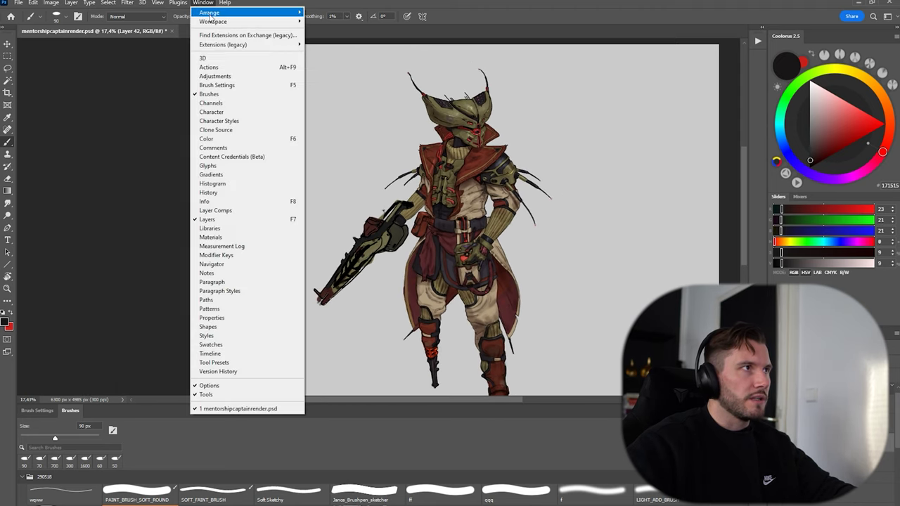
{"action": "mouse_move", "coordinate": [215, 14]}
{"action": "left_click", "coordinate": [611, 184]}
{"action": "left_click_drag", "start_coordinate": [627, 210], "coordinate": [593, 189]}
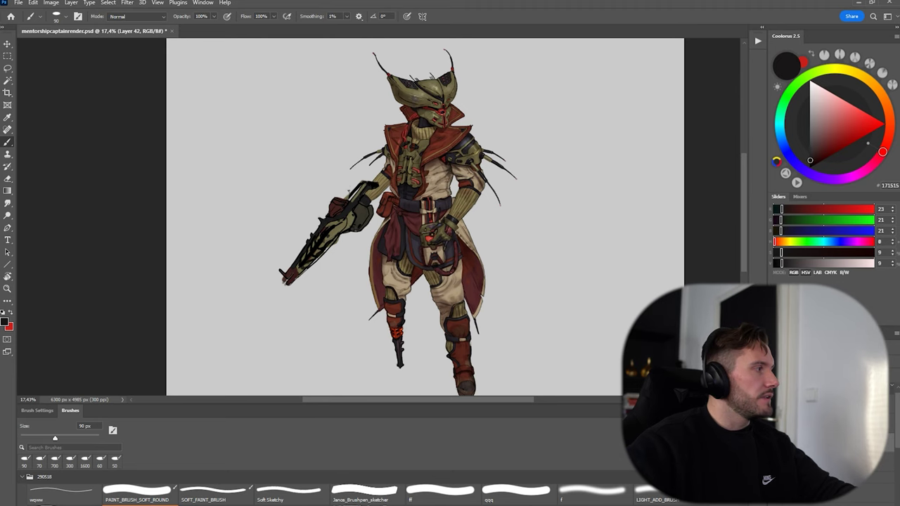
Open a second window for mentorshipcaptainrender.psd.
{"action": "left_click", "coordinate": [204, 3]}
{"action": "mouse_move", "coordinate": [247, 14]}
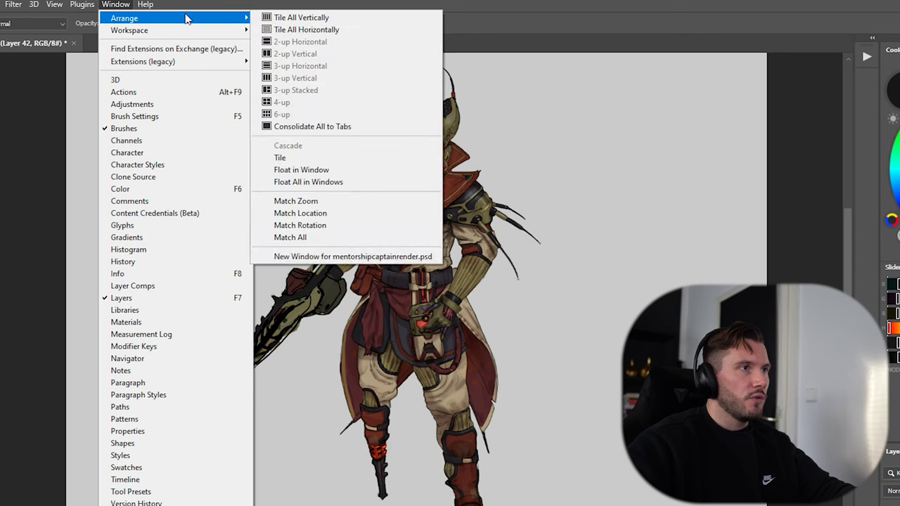
{"action": "left_click", "coordinate": [341, 259]}
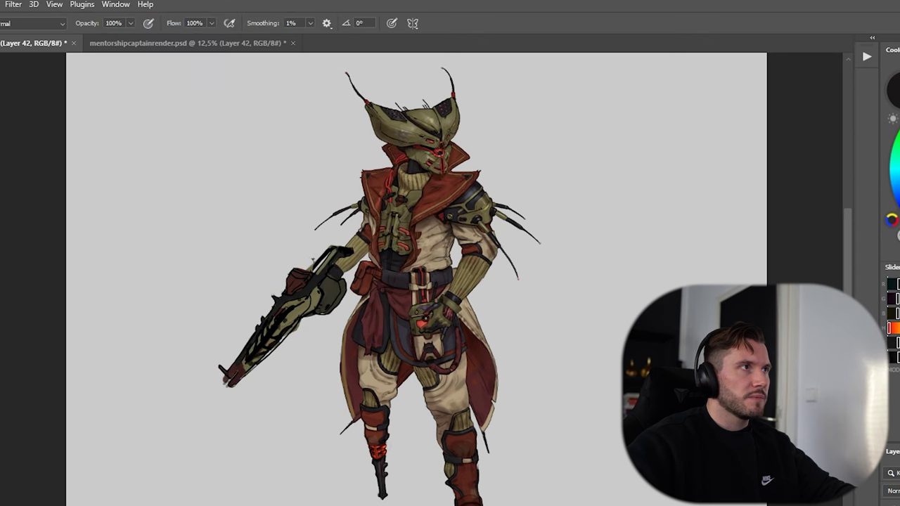
Show the Navigator and enlarge it so the character thumbnail is bigger.
{"action": "left_click", "coordinate": [115, 4]}
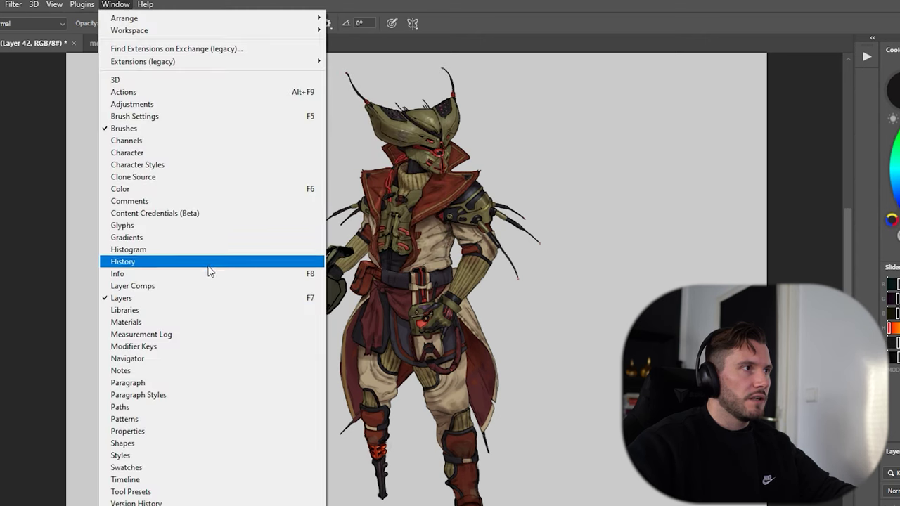
{"action": "left_click", "coordinate": [211, 359]}
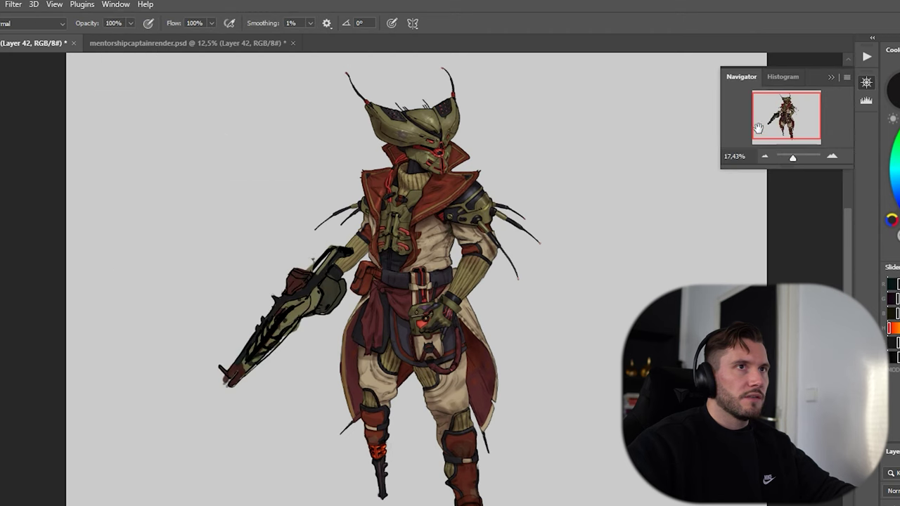
{"action": "left_click_drag", "start_coordinate": [779, 169], "coordinate": [779, 303]}
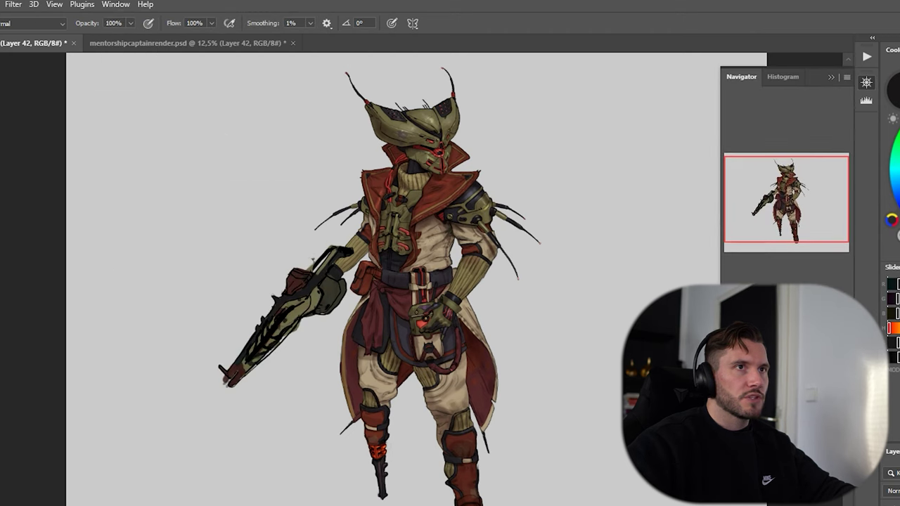
Compare the character at several zoom levels with its Navigator overview, and collapse the Navigator.
{"action": "scroll", "coordinate": [351, 288], "scroll_direction": "up", "scroll_amount": 5}
{"action": "scroll", "coordinate": [350, 288], "scroll_direction": "down", "scroll_amount": 10}
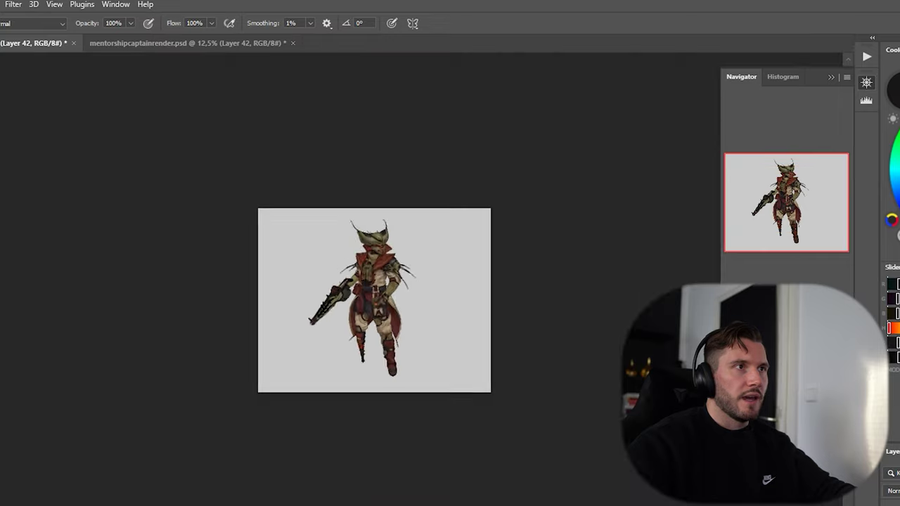
{"action": "scroll", "coordinate": [350, 288], "scroll_direction": "up", "scroll_amount": 8}
{"action": "key", "text": "ctrl+plus"}
{"action": "left_click", "coordinate": [500, 270]}
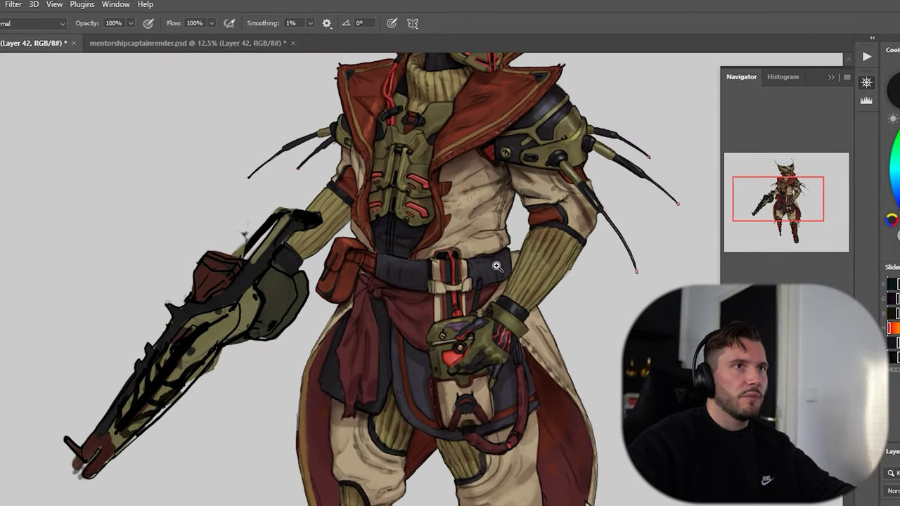
{"action": "left_click", "coordinate": [500, 270]}
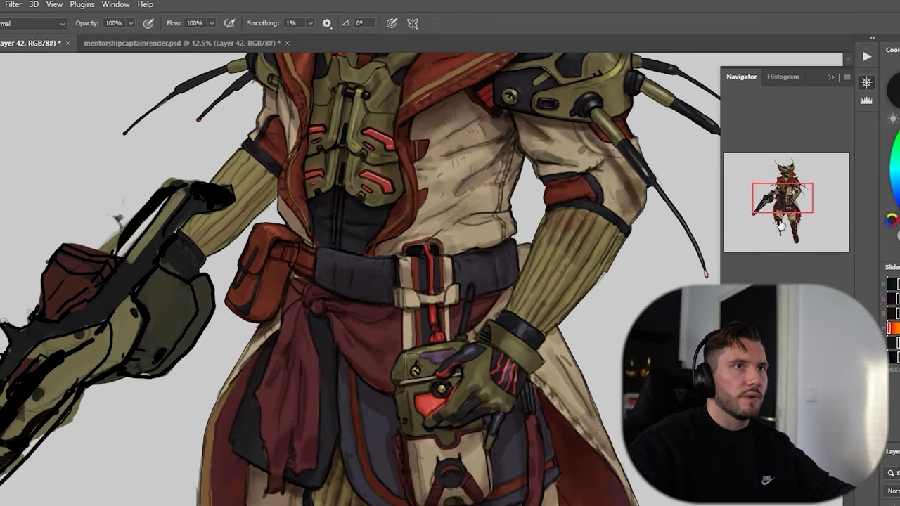
{"action": "key", "text": "ctrl+0"}
{"action": "left_click_drag", "start_coordinate": [526, 293], "coordinate": [448, 292]}
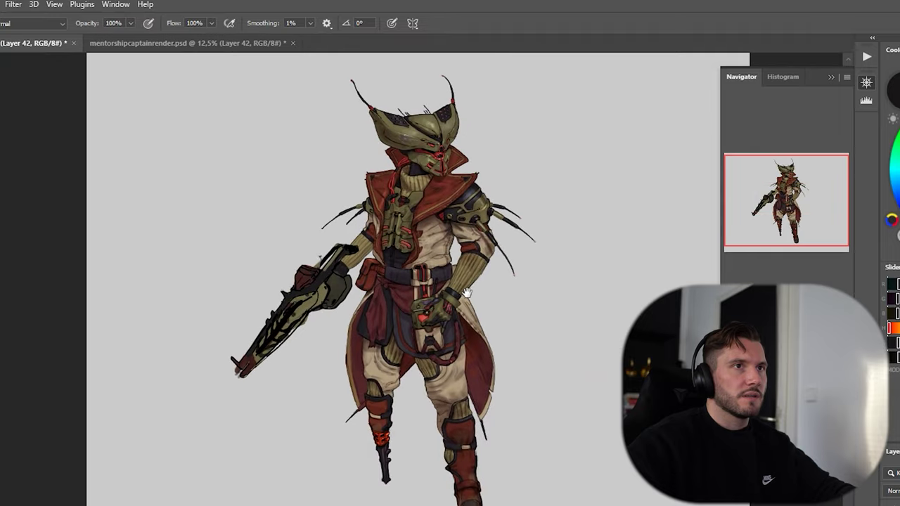
{"action": "left_click", "coordinate": [833, 79]}
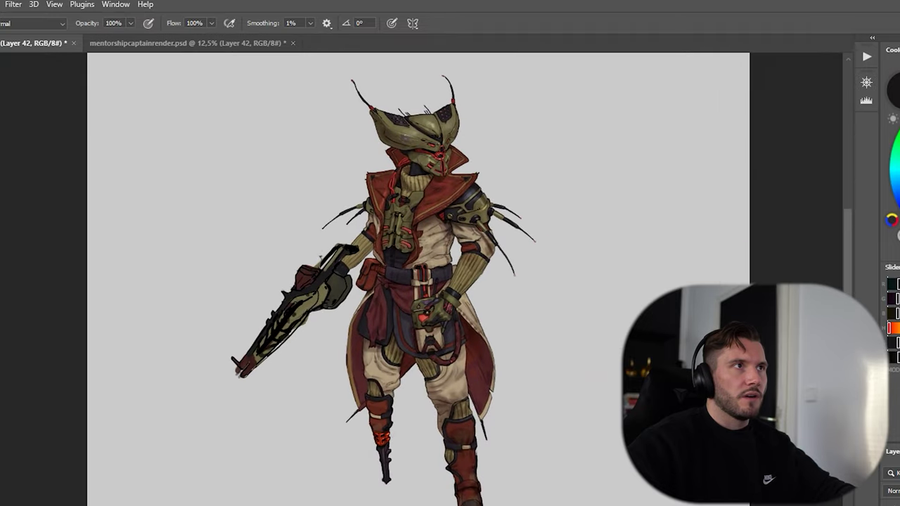
{"action": "left_click", "coordinate": [115, 5]}
{"action": "left_click", "coordinate": [61, 44]}
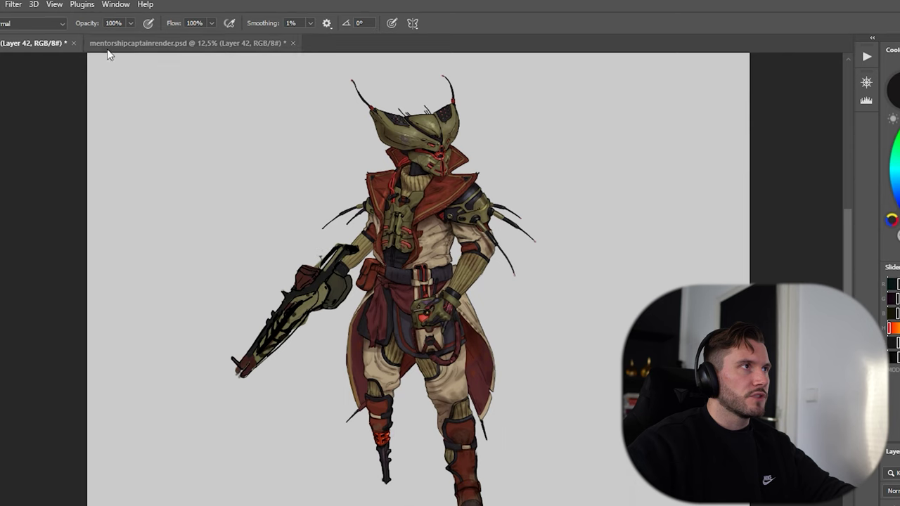
{"action": "left_click", "coordinate": [115, 5]}
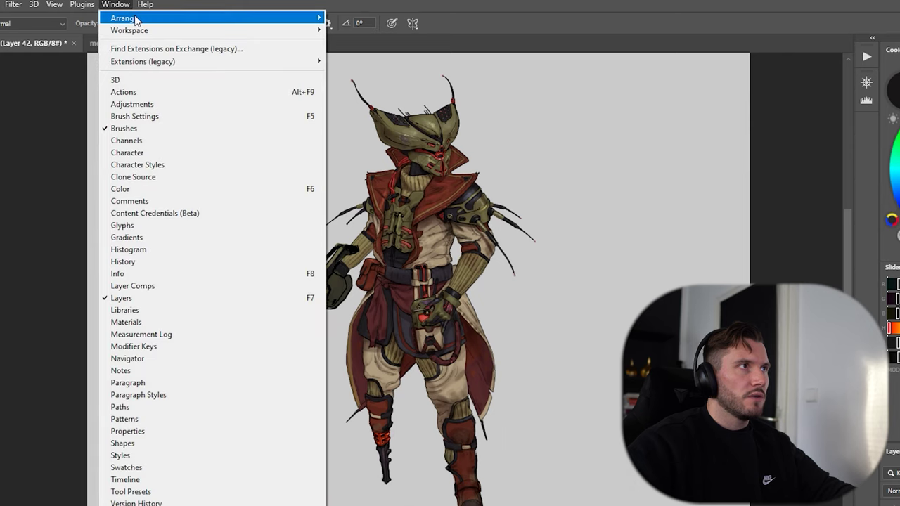
{"action": "mouse_move", "coordinate": [140, 18]}
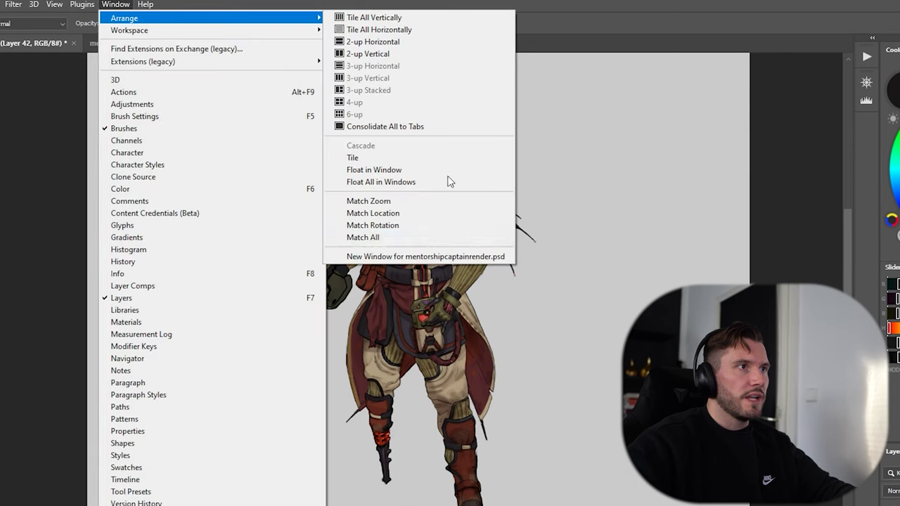
{"action": "left_click", "coordinate": [437, 257]}
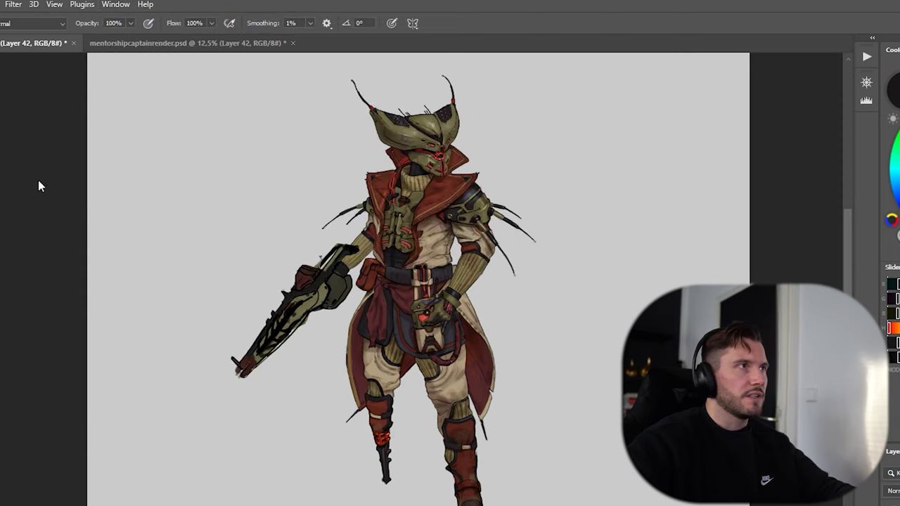
Arrange the two windows of the painting side by side, narrowing one to serve as an overview of the character.
{"action": "left_click", "coordinate": [156, 35]}
{"action": "left_click_drag", "start_coordinate": [7, 42], "coordinate": [0, 101]}
{"action": "left_click_drag", "start_coordinate": [252, 234], "coordinate": [172, 235]}
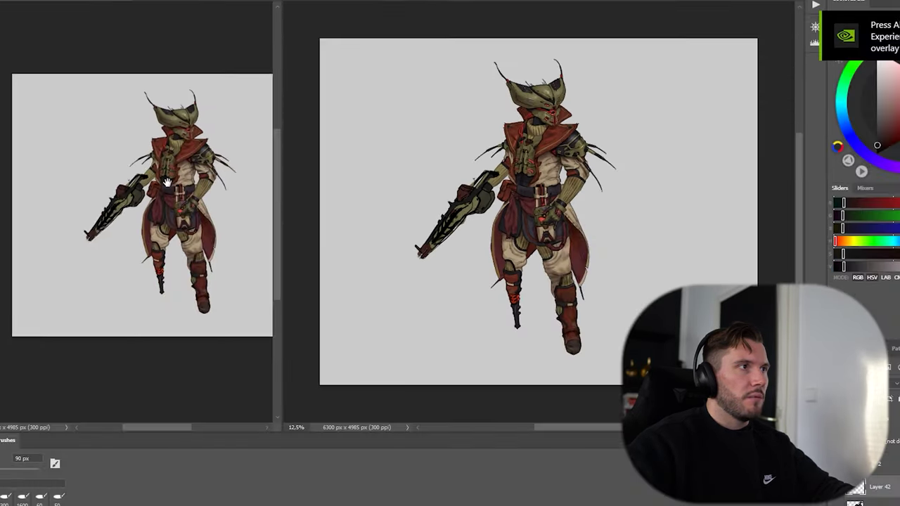
{"action": "left_click_drag", "start_coordinate": [168, 181], "coordinate": [72, 182]}
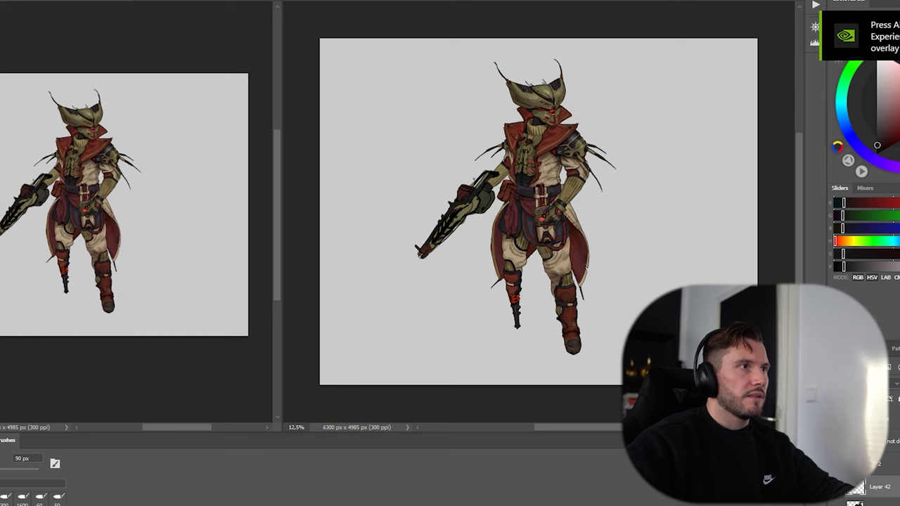
{"action": "left_click_drag", "start_coordinate": [282, 169], "coordinate": [173, 171]}
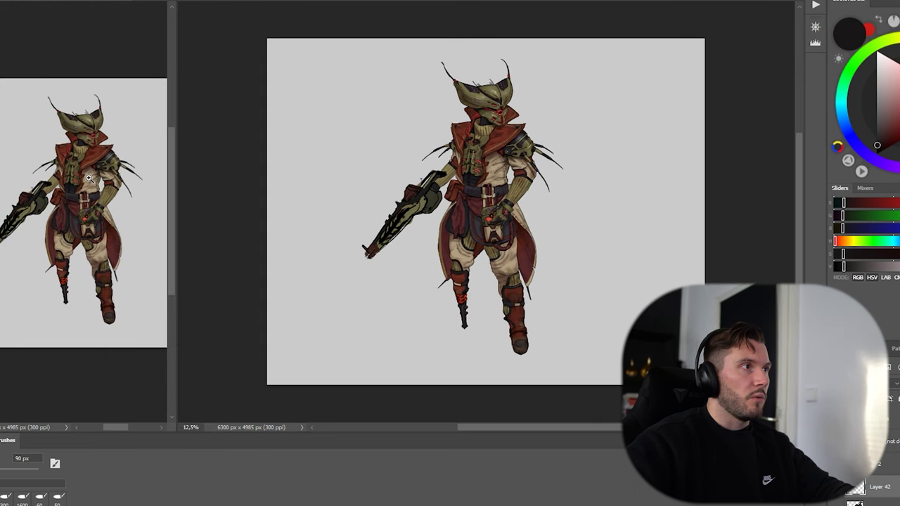
Enlarge the full figure in the narrow overview window and zoom the wide working window to 50% on the torso.
{"action": "scroll", "coordinate": [95, 171], "scroll_direction": "up", "scroll_amount": 2}
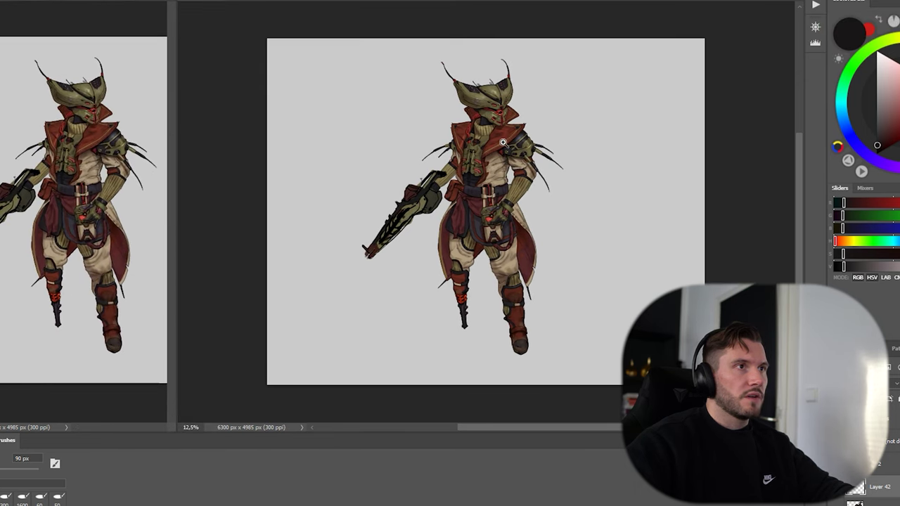
{"action": "scroll", "coordinate": [502, 144], "scroll_direction": "up", "scroll_amount": 1}
{"action": "scroll", "coordinate": [503, 145], "scroll_direction": "up", "scroll_amount": 3}
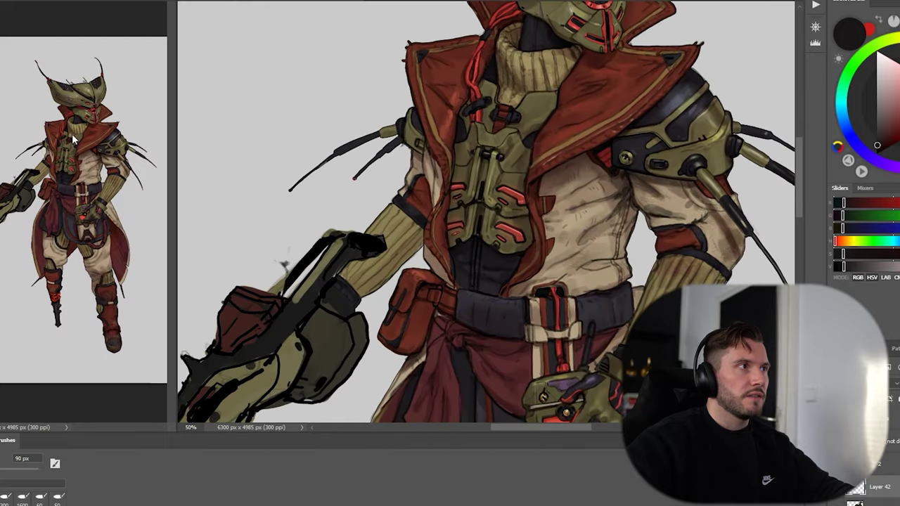
Flip the view horizontally, test a dark brush stroke across the chest, and undo both the stroke and the flip.
{"action": "key", "text": "ctrl+shift+h"}
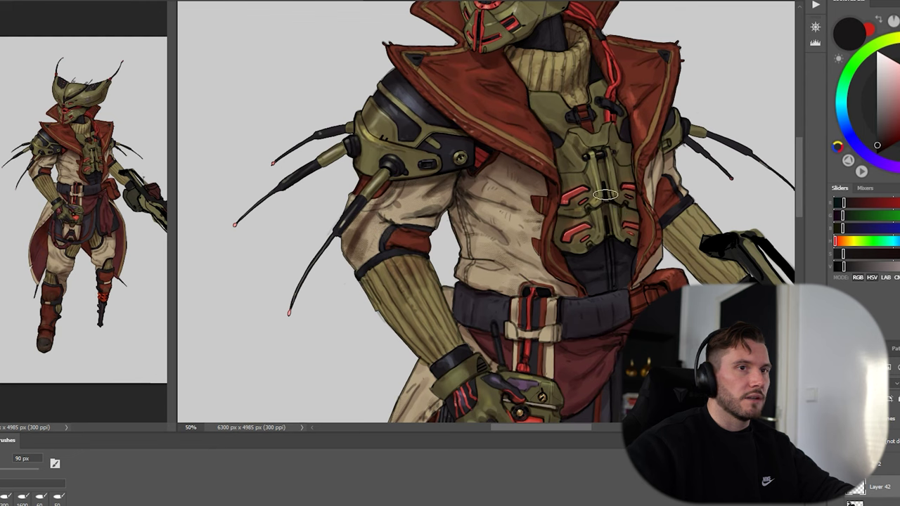
{"action": "left_click_drag", "start_coordinate": [580, 152], "coordinate": [527, 103]}
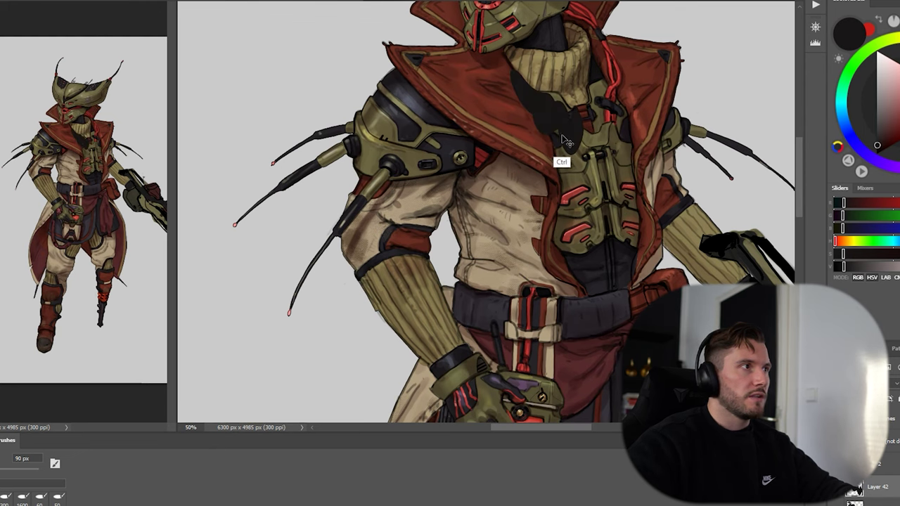
{"action": "key", "text": "ctrl+z"}
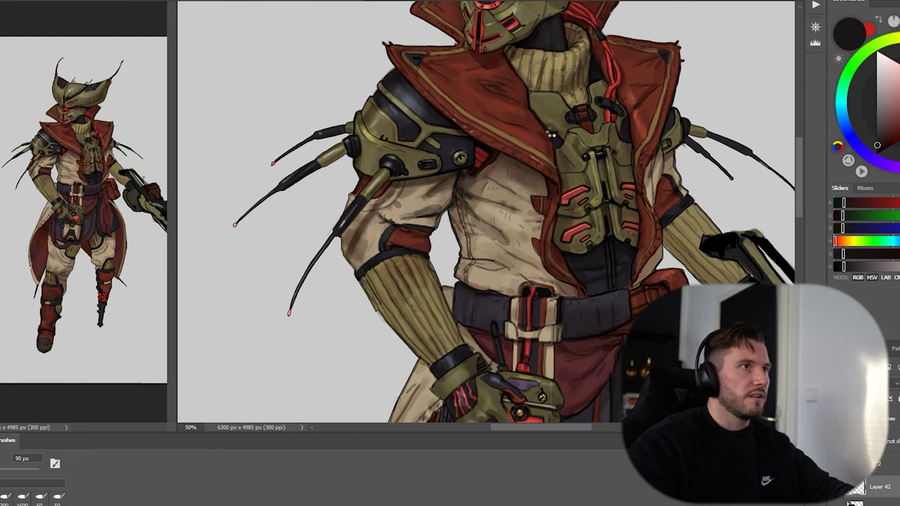
{"action": "key", "text": "h"}
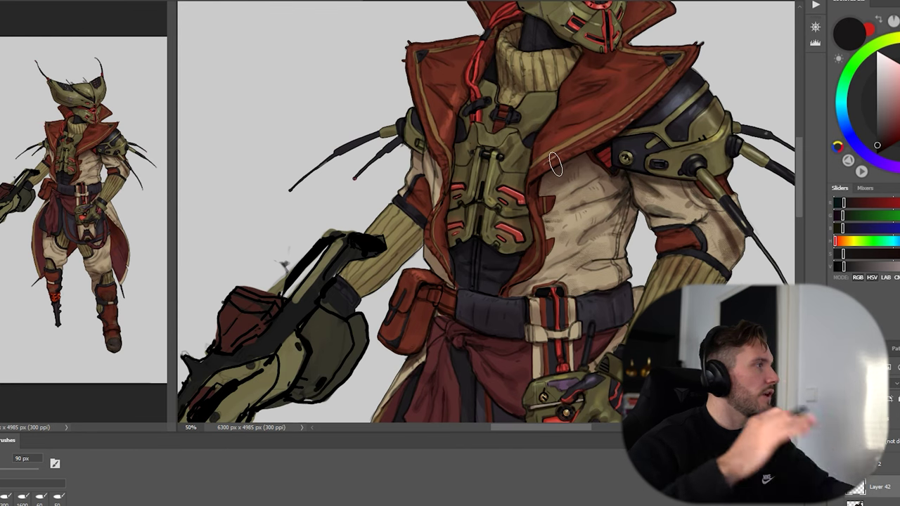
Examine the torso up close in the working window, toggling Proof Colors on and off to check its values.
{"action": "left_click_drag", "start_coordinate": [556, 164], "coordinate": [489, 193]}
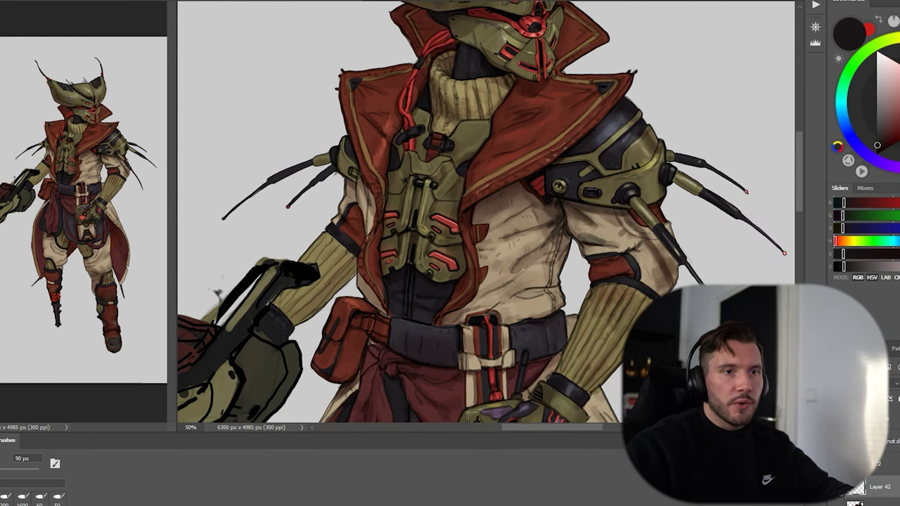
{"action": "left_click_drag", "start_coordinate": [620, 96], "coordinate": [618, 170]}
{"action": "left_click", "coordinate": [567, 242], "text": "ctrl+alt"}
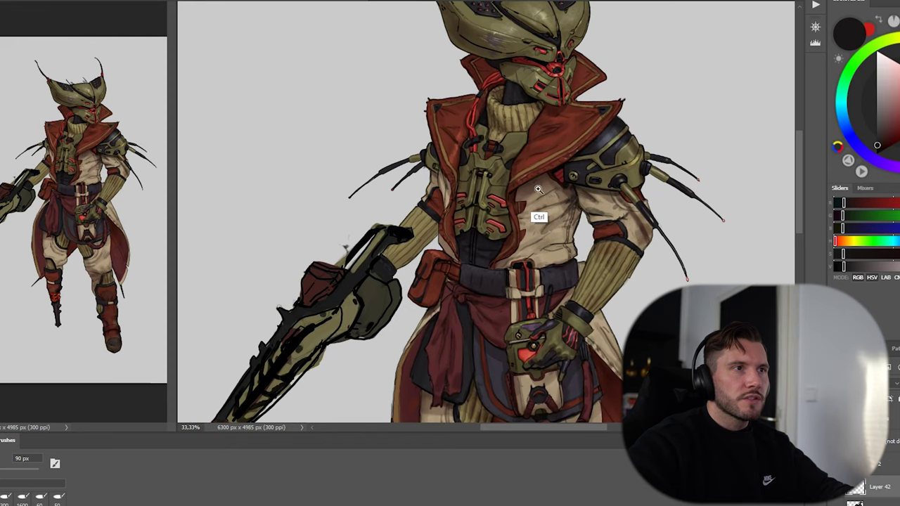
{"action": "left_click", "coordinate": [540, 201], "text": "ctrl"}
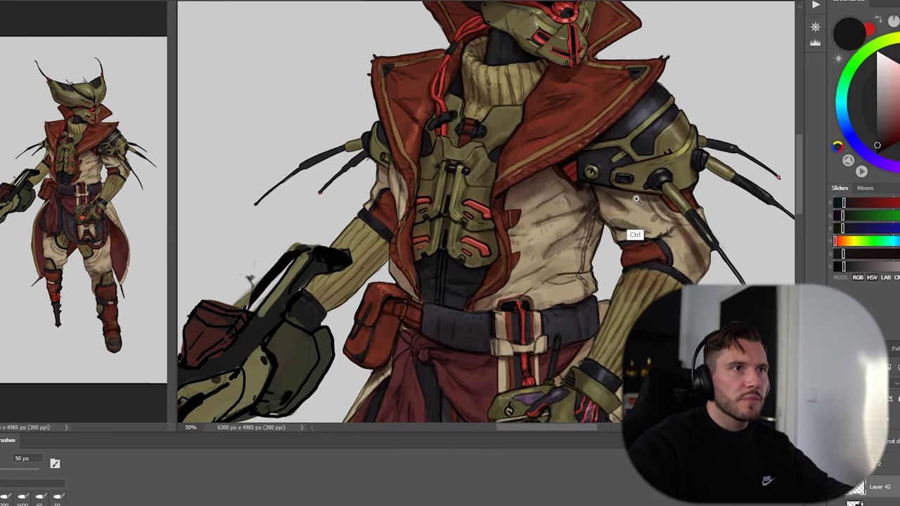
{"action": "left_click", "coordinate": [626, 205], "text": "ctrl"}
{"action": "left_click", "coordinate": [525, 182], "text": "ctrl"}
{"action": "key", "text": "ctrl+y"}
{"action": "key", "text": "ctrl+y"}
Touch up the beige shirt beside the coat's inner edge with colours sampled from the cloth, using a 20 to 30 px brush.
{"action": "left_click_drag", "start_coordinate": [578, 217], "coordinate": [600, 185]}
{"action": "left_click", "coordinate": [519, 238], "text": "alt"}
{"action": "left_click", "coordinate": [520, 238], "text": "alt"}
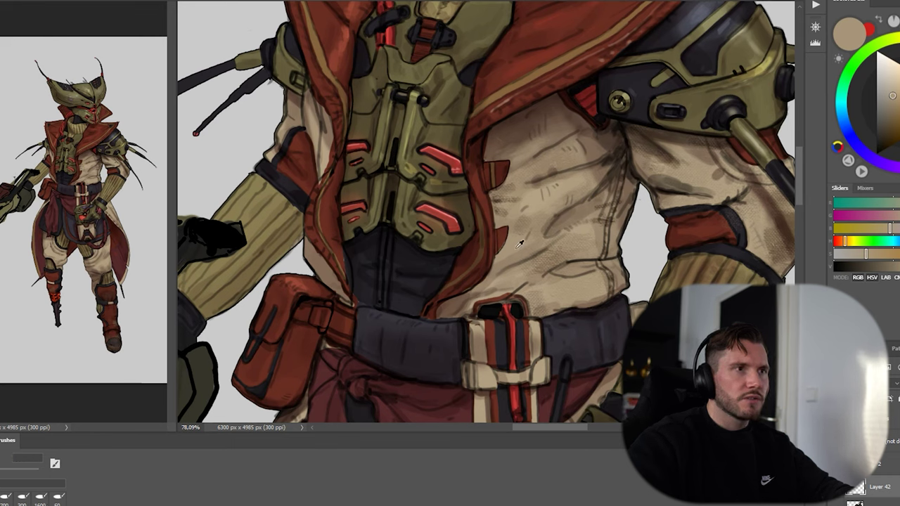
{"action": "key", "text": "["}
{"action": "left_click_drag", "start_coordinate": [509, 259], "coordinate": [498, 261]}
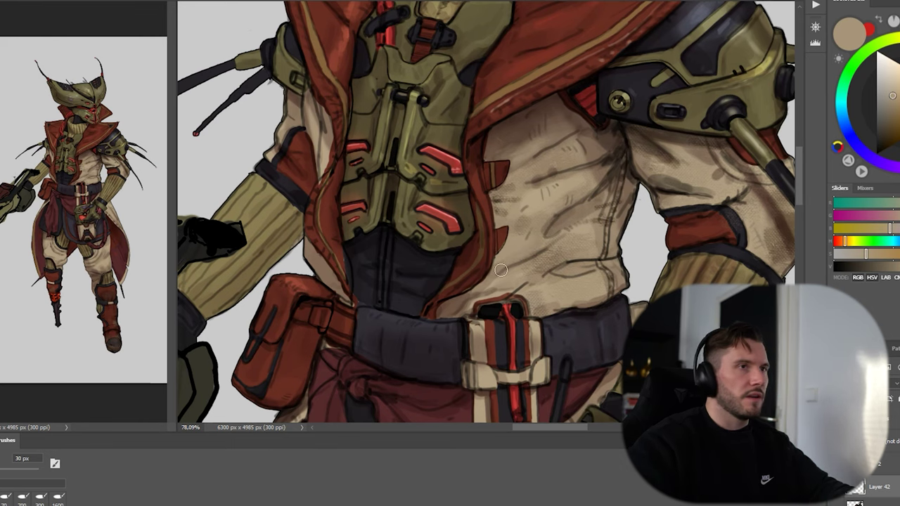
{"action": "left_click", "coordinate": [518, 254], "text": "alt"}
{"action": "left_click", "coordinate": [512, 244], "text": "alt"}
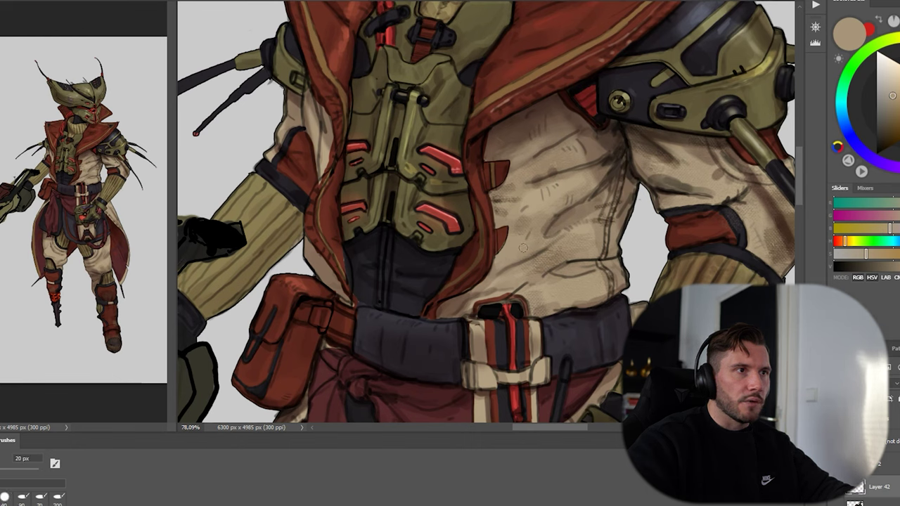
Blend the folds on the upper chest of the shirt with sampled beige tones and a brush enlarged to 35 px.
{"action": "key", "text": "bracketright"}
{"action": "left_click", "coordinate": [545, 197], "text": "alt"}
{"action": "key", "text": "bracketright"}
{"action": "key", "text": "alt"}
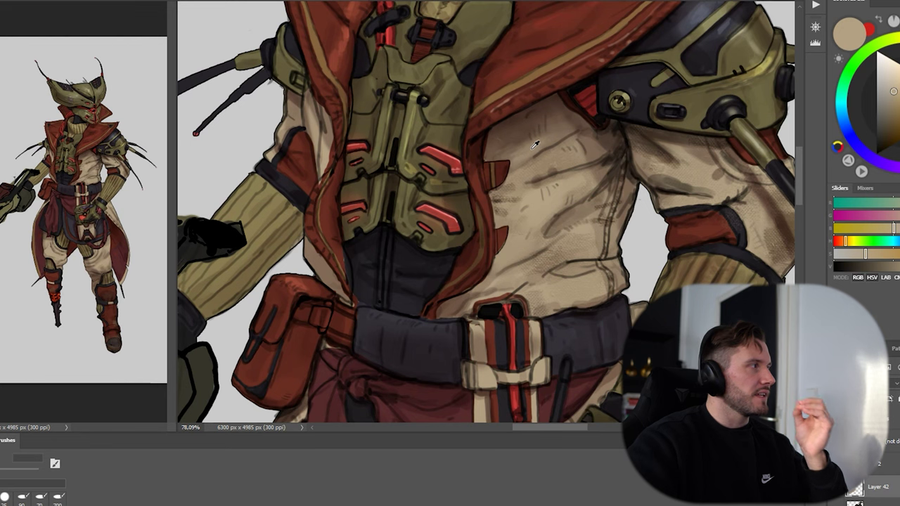
{"action": "left_click", "coordinate": [548, 142], "text": "alt"}
{"action": "left_click_drag", "start_coordinate": [554, 173], "coordinate": [521, 202]}
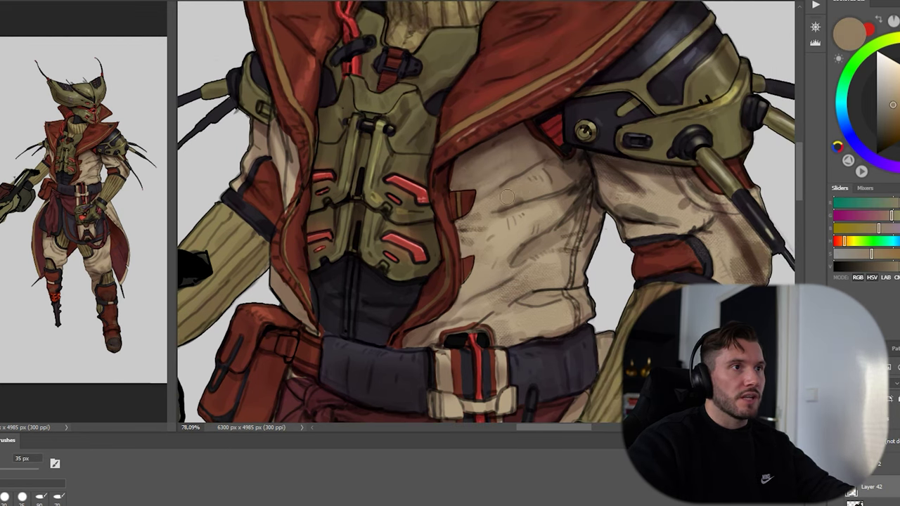
{"action": "left_click_drag", "start_coordinate": [547, 175], "coordinate": [504, 261]}
{"action": "left_click_drag", "start_coordinate": [563, 228], "coordinate": [499, 282]}
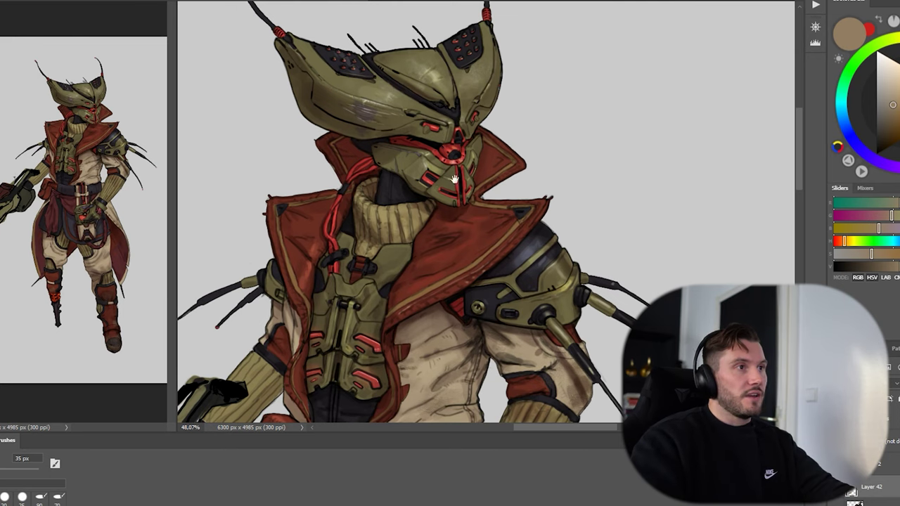
Paint sampled dark red on the raised collar behind the neck with a 25 px brush, redoing one stroke, and save the document.
{"action": "scroll", "coordinate": [419, 249], "scroll_direction": "down", "scroll_amount": 2}
{"action": "left_click_drag", "start_coordinate": [357, 142], "coordinate": [449, 130]}
{"action": "left_click", "coordinate": [441, 127], "text": "alt"}
{"action": "left_click_drag", "start_coordinate": [415, 98], "coordinate": [435, 127]}
{"action": "key", "text": "ctrl+z"}
{"action": "left_click_drag", "start_coordinate": [435, 123], "coordinate": [429, 123]}
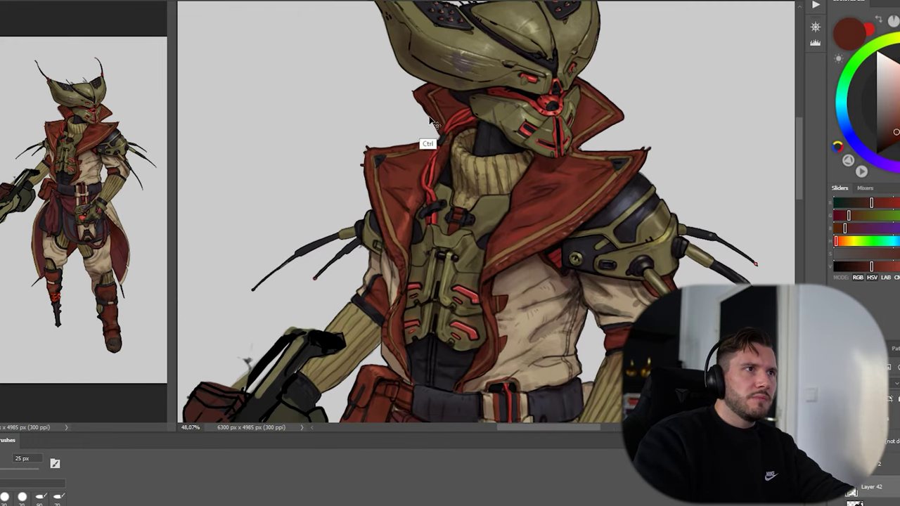
{"action": "left_click", "coordinate": [455, 147], "text": "alt"}
{"action": "key", "text": "ctrl+s"}
Flip the view horizontally and pick up the collar's dark red and the gun arm sleeve's brown for shading with a 50 px brush.
{"action": "left_click", "coordinate": [546, 122], "text": "alt"}
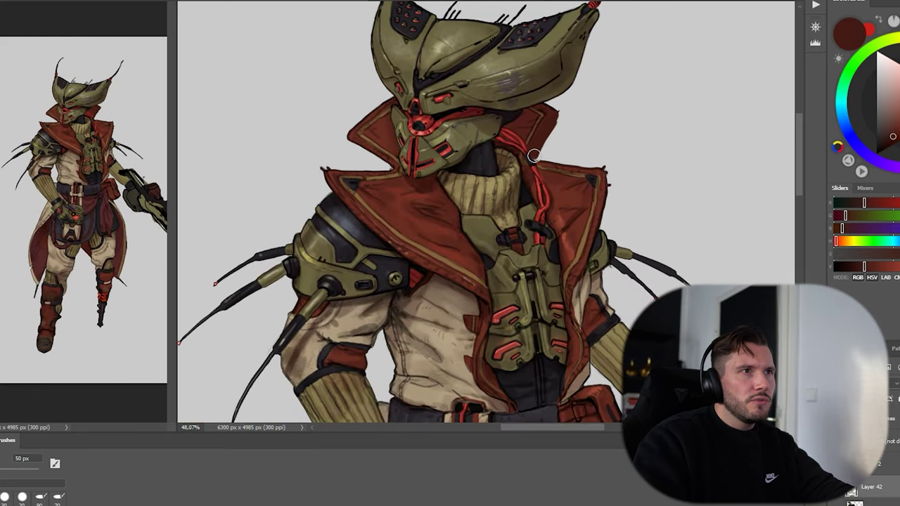
{"action": "left_click_drag", "start_coordinate": [523, 344], "coordinate": [481, 199]}
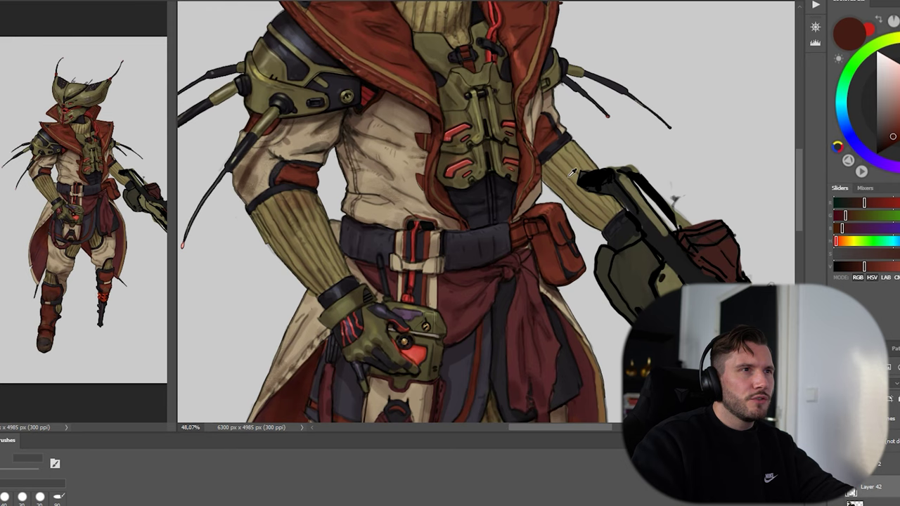
{"action": "left_click", "coordinate": [566, 186], "text": "alt"}
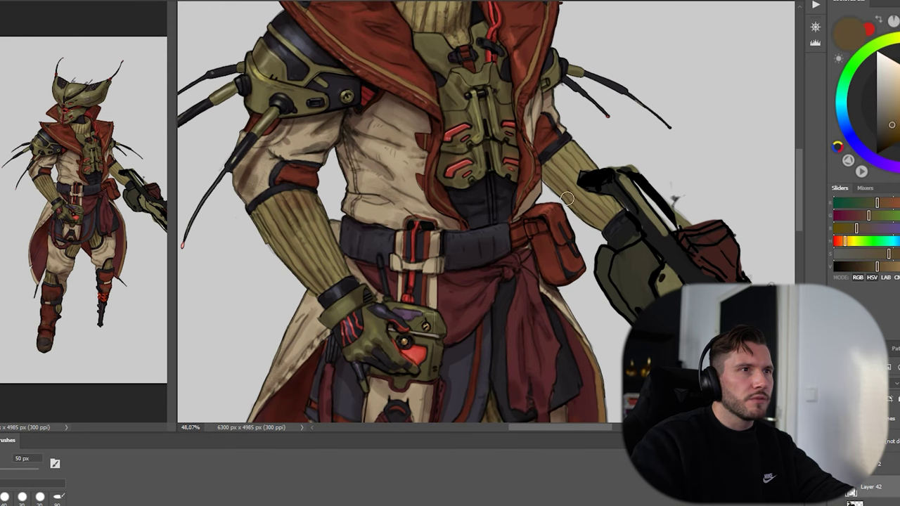
Soften the shirt folds above the belt with a sampled brownish beige and a 15 px brush, undoing the last stroke.
{"action": "left_click_drag", "start_coordinate": [457, 106], "coordinate": [439, 224]}
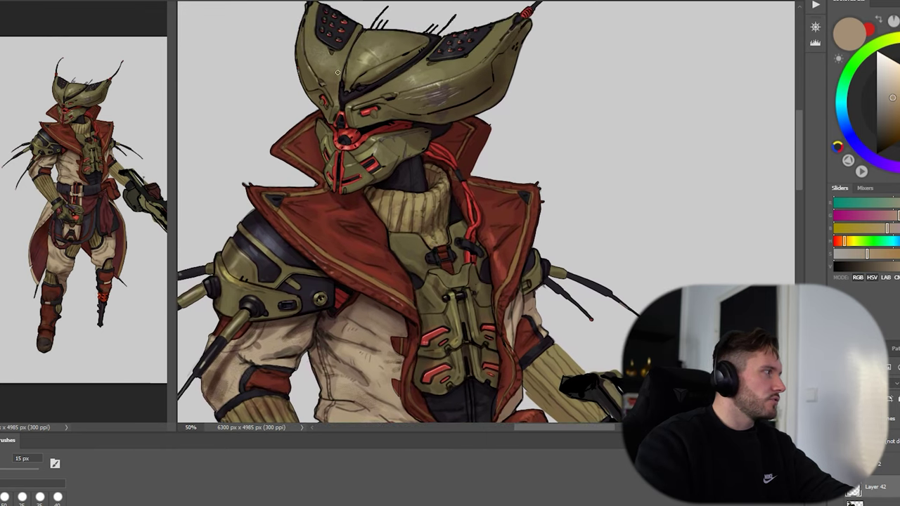
{"action": "left_click_drag", "start_coordinate": [572, 314], "coordinate": [617, 95]}
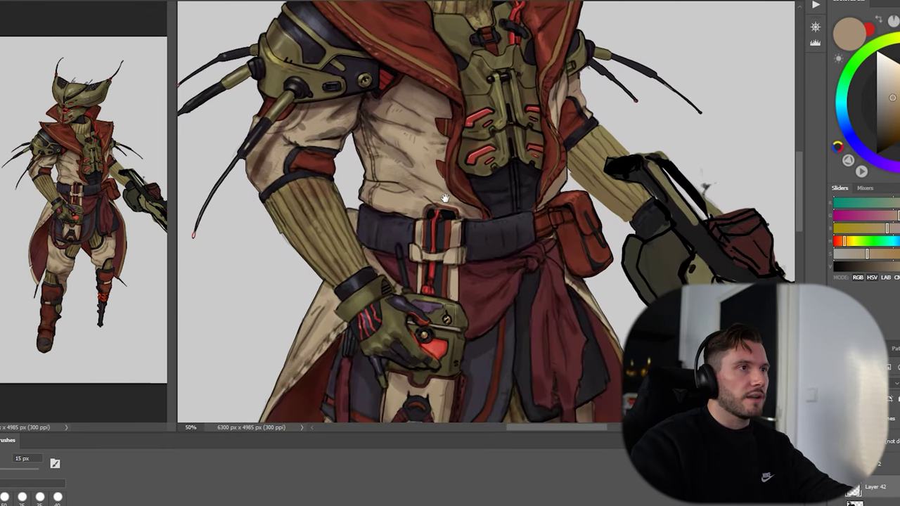
{"action": "scroll", "coordinate": [358, 180], "scroll_direction": "up", "scroll_amount": 1}
{"action": "key", "text": "space"}
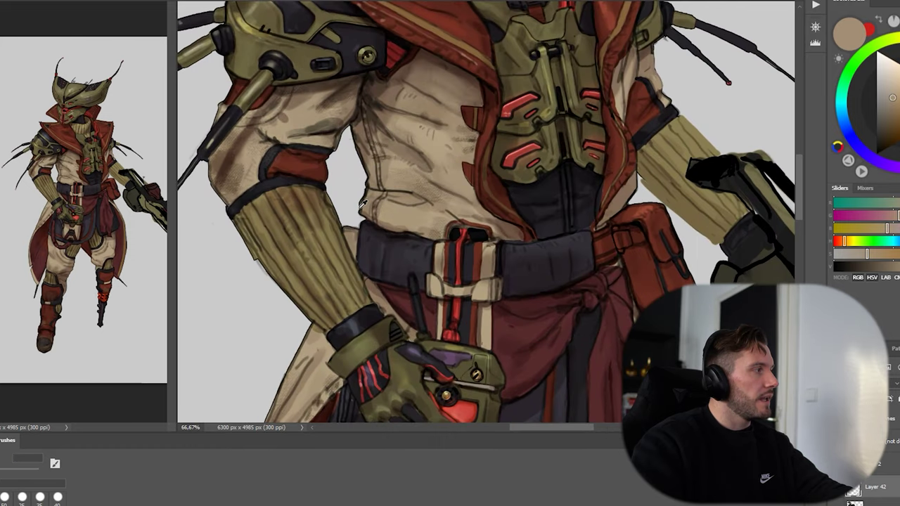
{"action": "left_click_drag", "start_coordinate": [375, 164], "coordinate": [388, 224]}
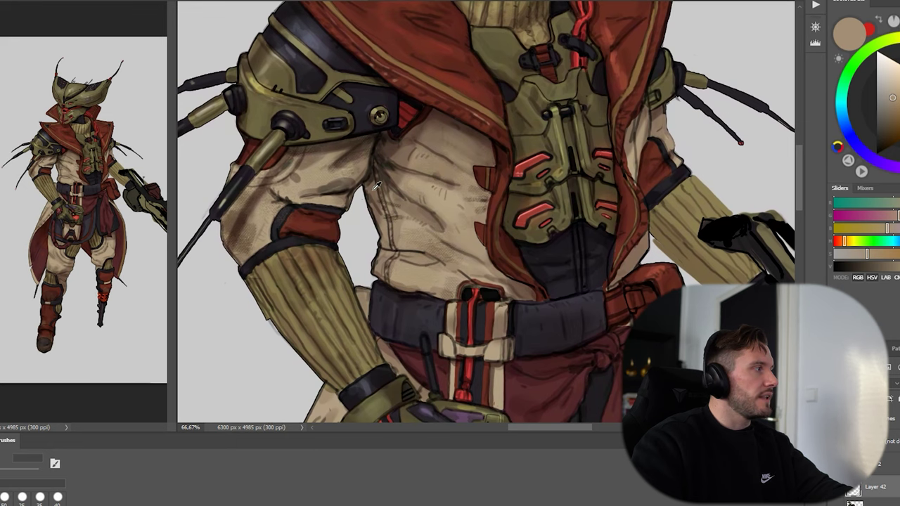
{"action": "left_click_drag", "start_coordinate": [424, 208], "coordinate": [363, 208]}
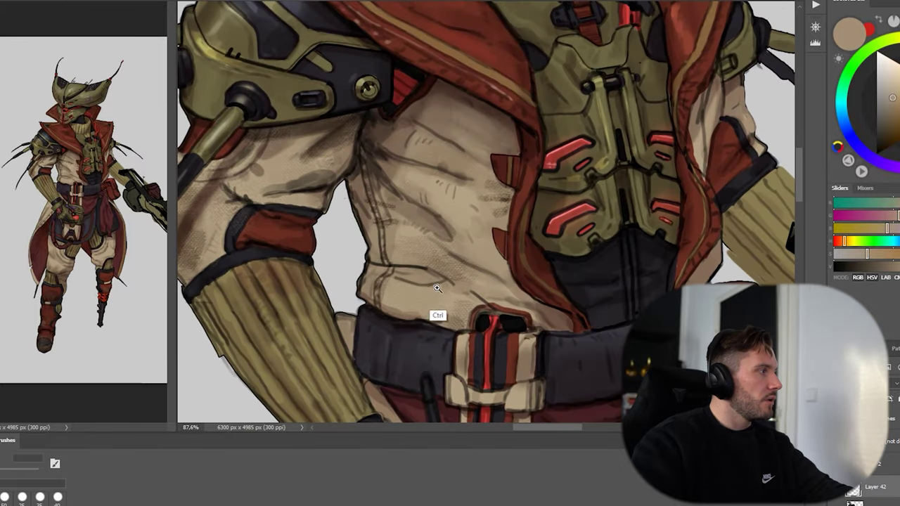
{"action": "left_click", "coordinate": [374, 222], "text": "alt"}
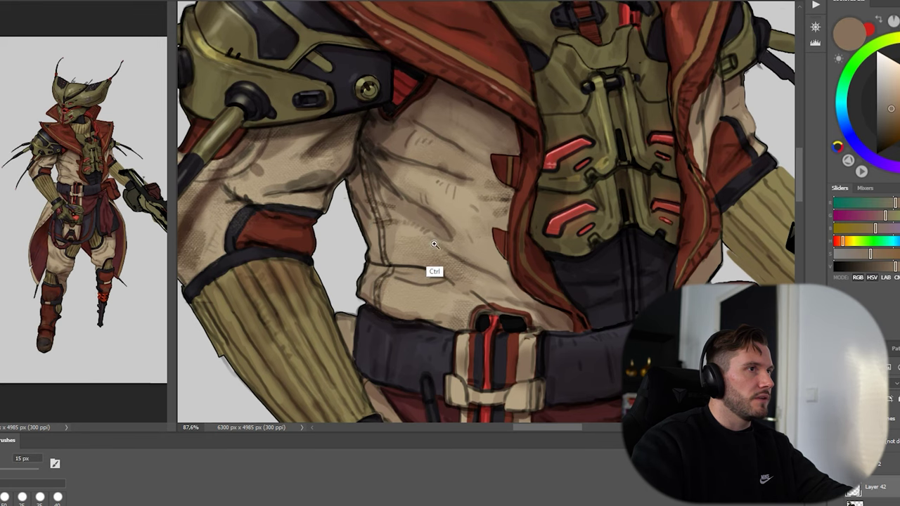
{"action": "scroll", "coordinate": [432, 268], "scroll_direction": "down", "scroll_amount": 2}
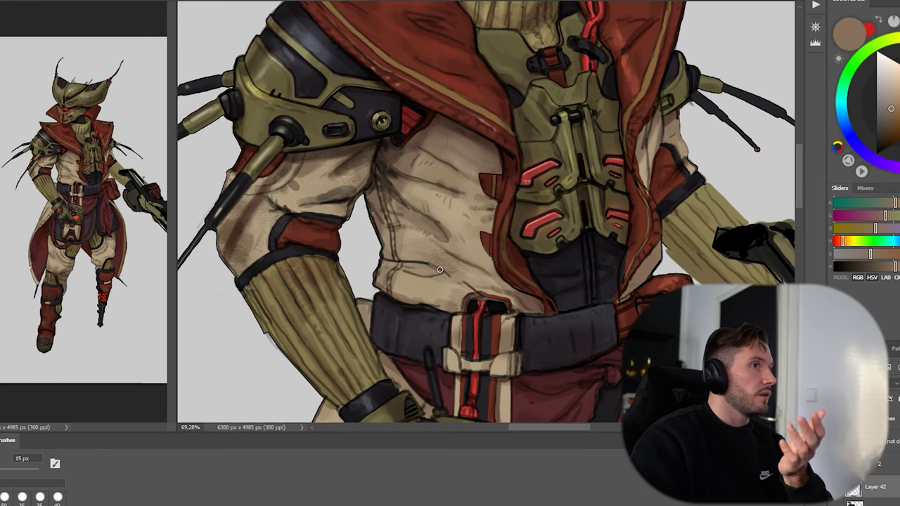
{"action": "key", "text": "ctrl+z"}
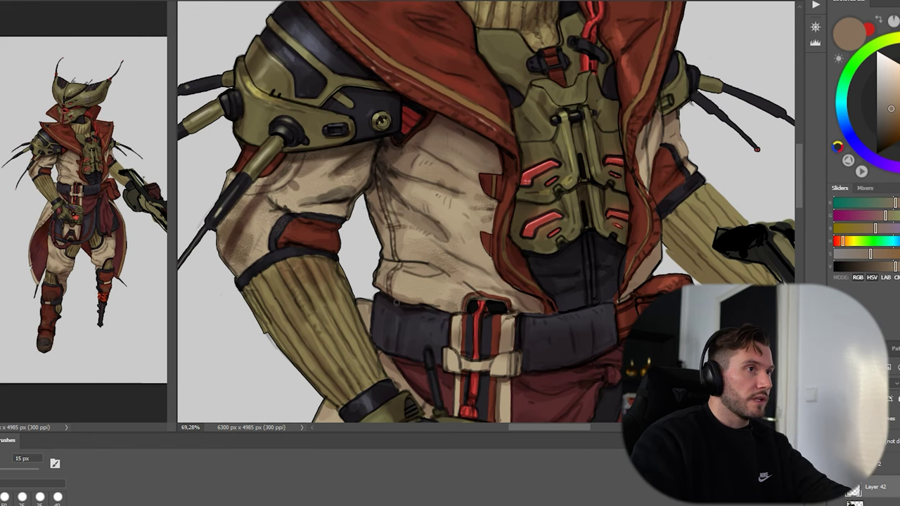
Refine the shirt's side edge and seam between armpit and belt with sampled brown tones and a 15 px brush.
{"action": "left_click_drag", "start_coordinate": [378, 192], "coordinate": [372, 203]}
{"action": "left_click", "coordinate": [366, 211], "text": "alt"}
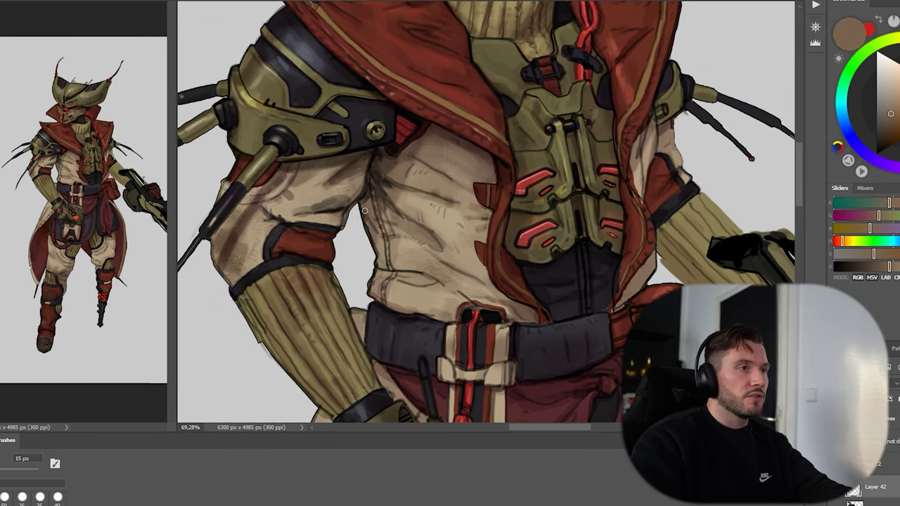
{"action": "left_click_drag", "start_coordinate": [377, 265], "coordinate": [379, 252]}
{"action": "left_click", "coordinate": [382, 261], "text": "alt"}
Shade the red coat lapel beneath the mask with sampled dark and mid reds, using a 20 px brush.
{"action": "left_click_drag", "start_coordinate": [449, 279], "coordinate": [398, 351]}
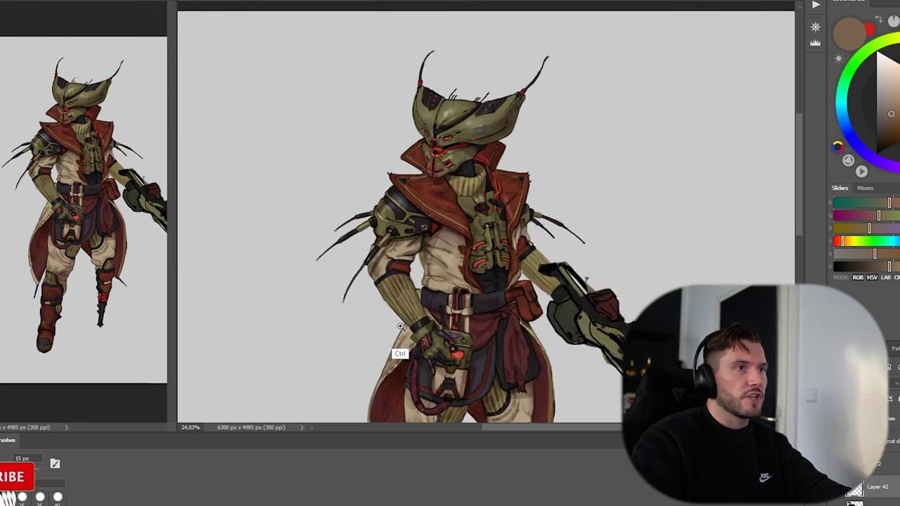
{"action": "scroll", "coordinate": [411, 201], "scroll_direction": "up", "scroll_amount": 4}
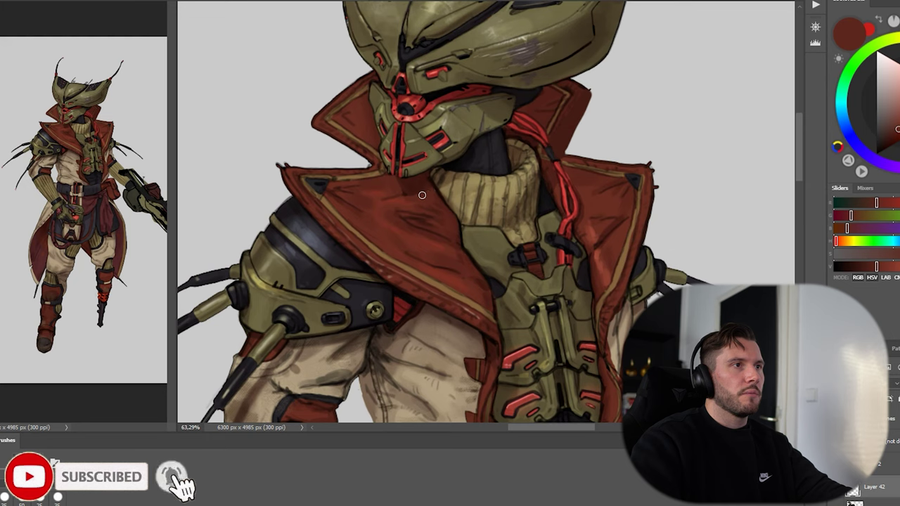
{"action": "left_click", "coordinate": [419, 203], "text": "alt"}
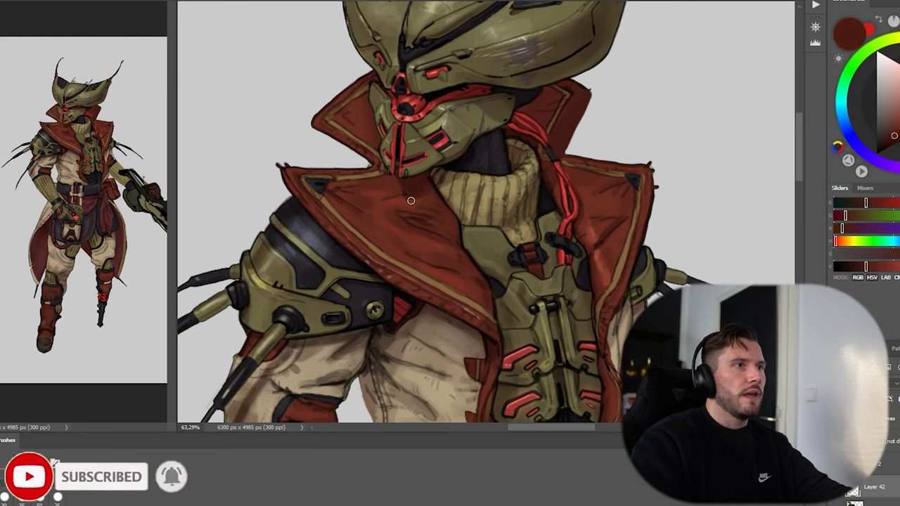
{"action": "left_click", "coordinate": [415, 202], "text": "alt"}
{"action": "left_click_drag", "start_coordinate": [406, 201], "coordinate": [419, 197]}
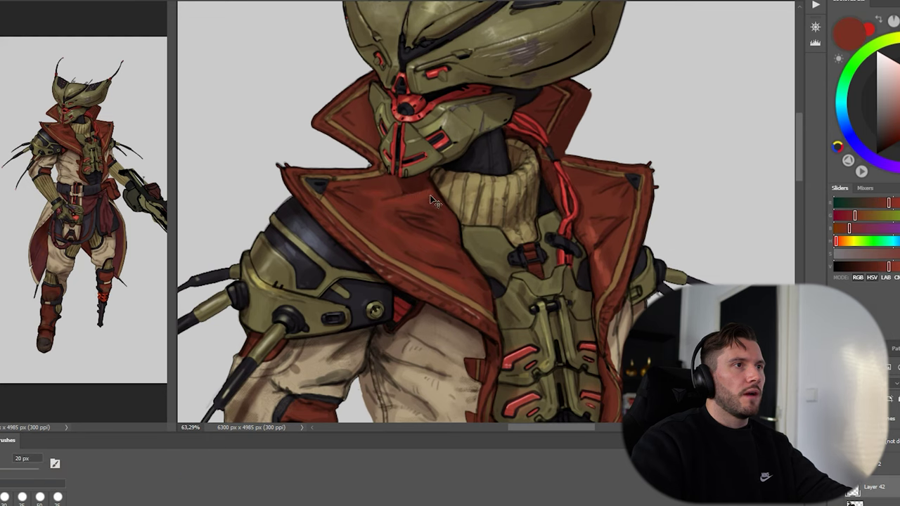
{"action": "left_click", "coordinate": [415, 195], "text": "alt"}
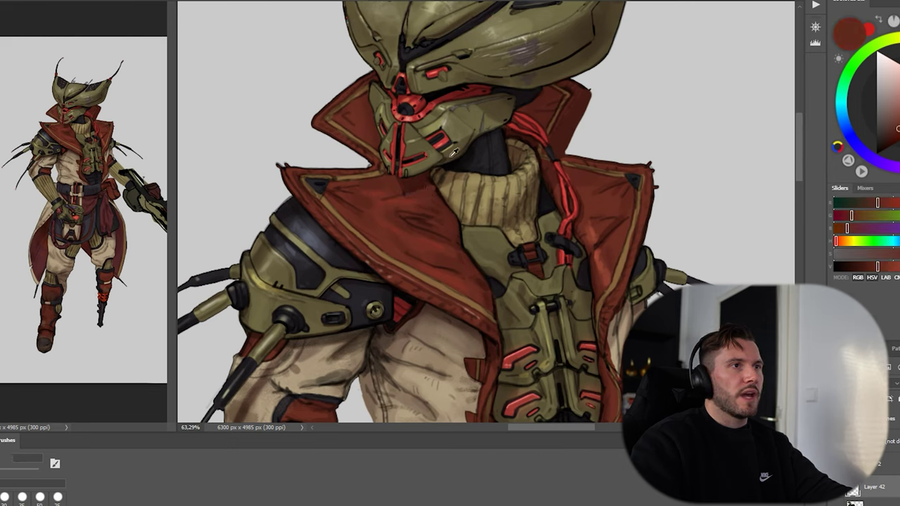
{"action": "left_click", "coordinate": [457, 179], "text": "alt"}
Examine the whole figure from a distance, and inspect the helmet and mask up close.
{"action": "scroll", "coordinate": [484, 211], "scroll_direction": "down", "scroll_amount": 4}
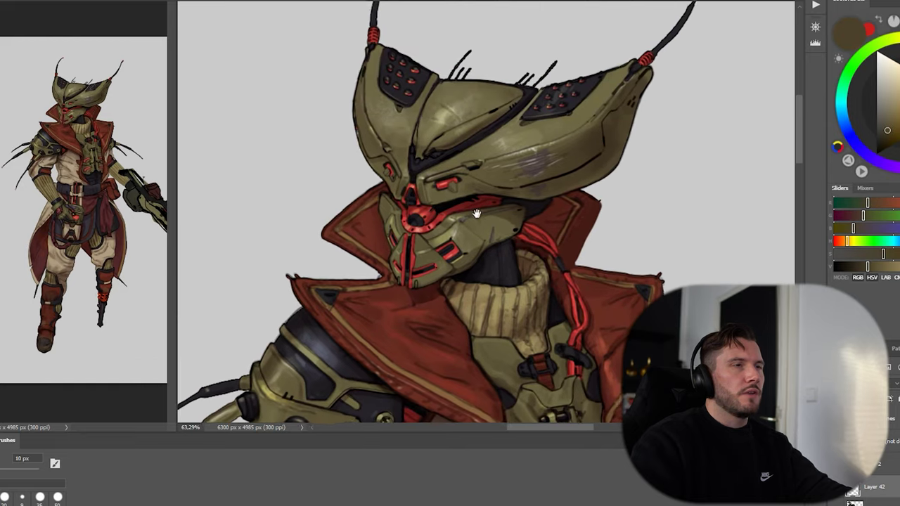
{"action": "scroll", "coordinate": [486, 237], "scroll_direction": "down", "scroll_amount": 2}
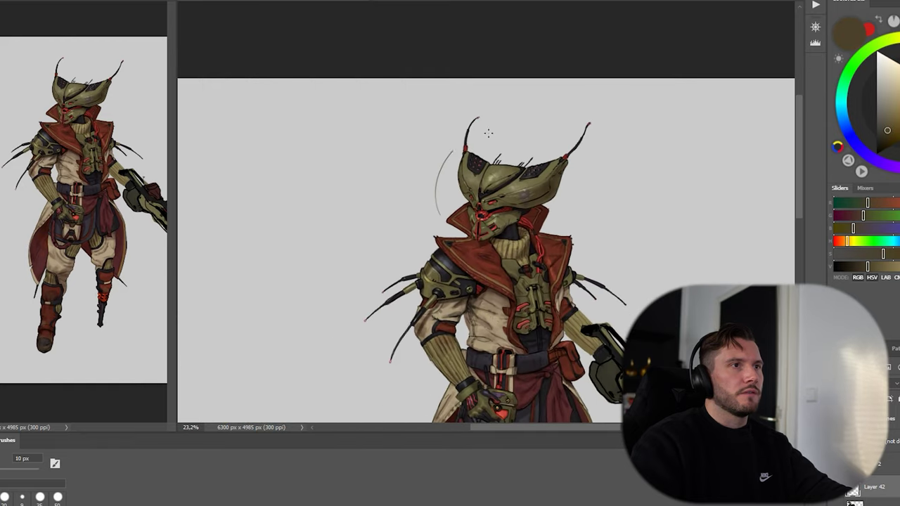
{"action": "left_click_drag", "start_coordinate": [491, 223], "coordinate": [451, 149]}
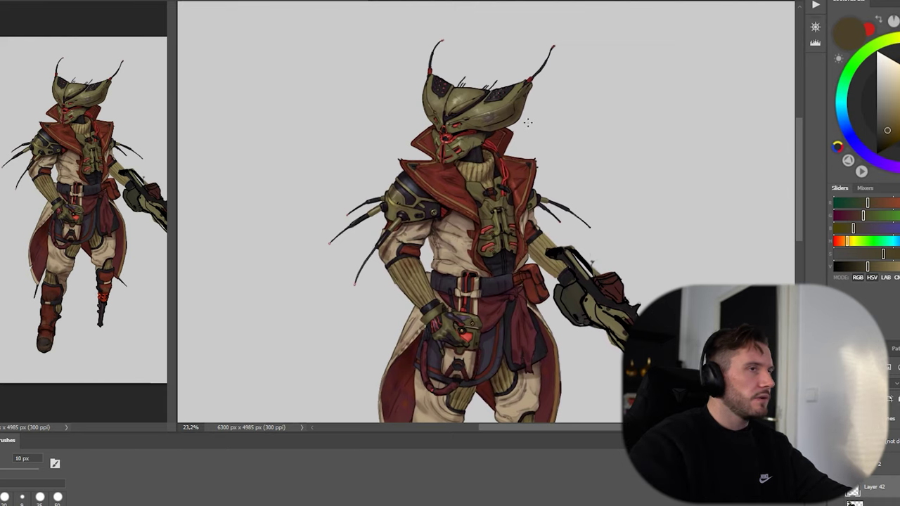
{"action": "left_click_drag", "start_coordinate": [584, 191], "coordinate": [528, 140]}
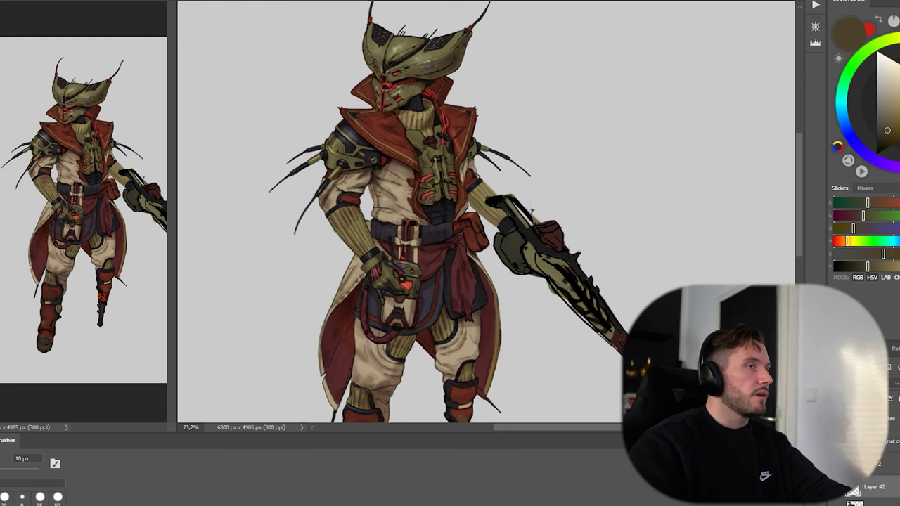
{"action": "left_click", "coordinate": [406, 53], "text": "ctrl"}
{"action": "left_click", "coordinate": [405, 54], "text": "ctrl"}
{"action": "left_click_drag", "start_coordinate": [412, 75], "coordinate": [434, 111]}
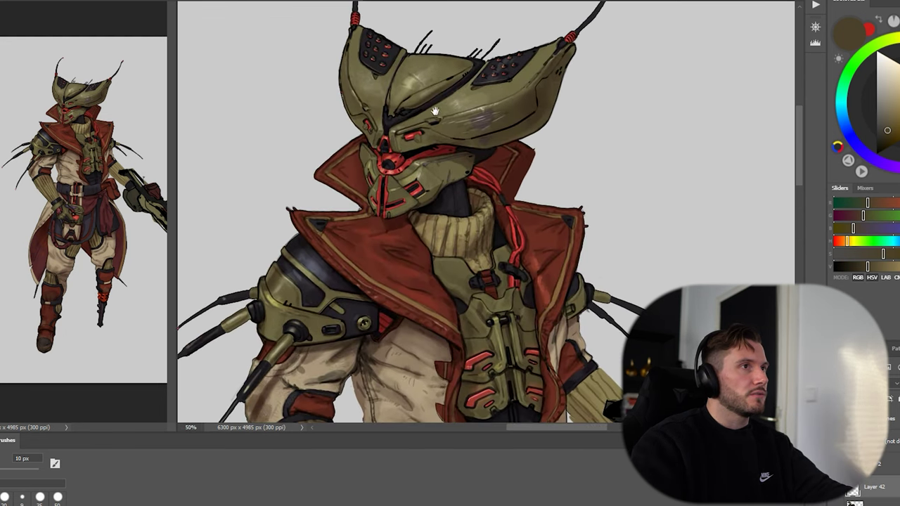
{"action": "left_click", "coordinate": [415, 125], "text": "ctrl"}
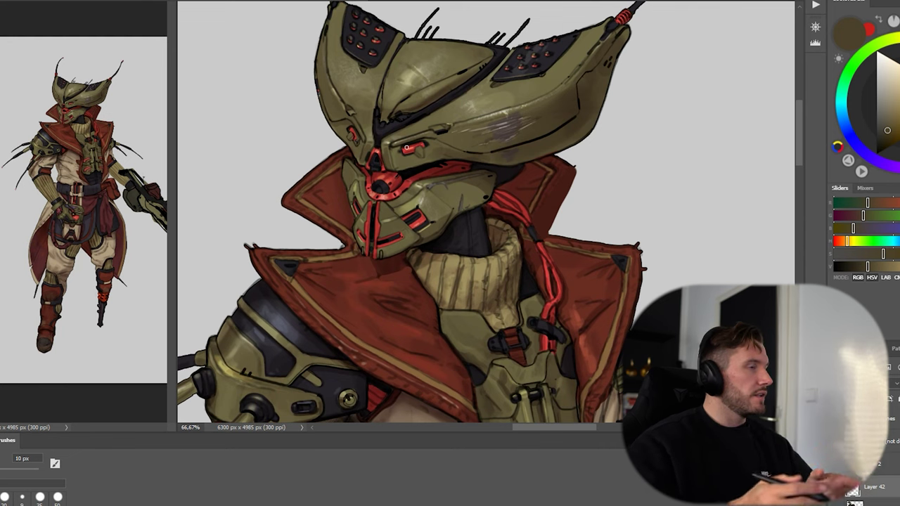
Check the values of the helmet and mask by toggling Proof Colors on and off.
{"action": "left_click_drag", "start_coordinate": [487, 245], "coordinate": [472, 294]}
{"action": "key", "text": "ctrl+y"}
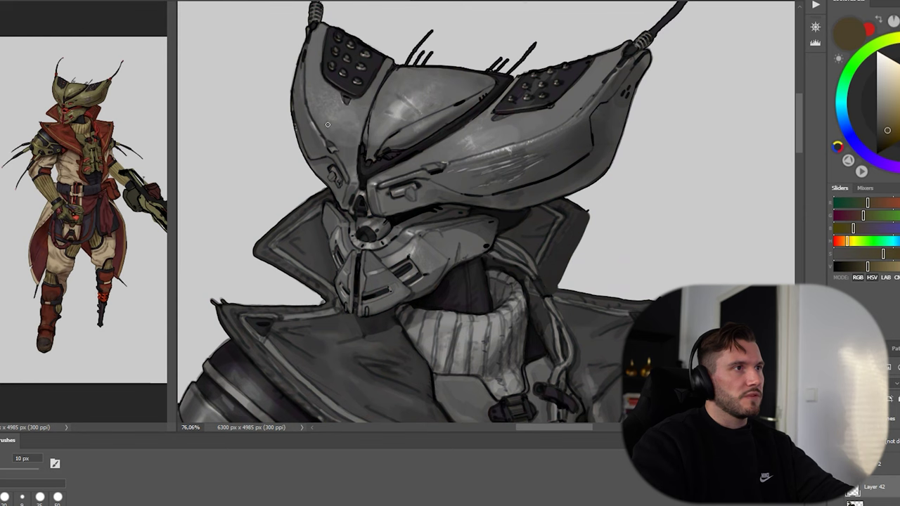
{"action": "key", "text": "ctrl+y"}
Blend the creases on the helmet's central raised plate with sampled olive tones, using a 30 to 40 px brush.
{"action": "left_click_drag", "start_coordinate": [561, 321], "coordinate": [587, 315]}
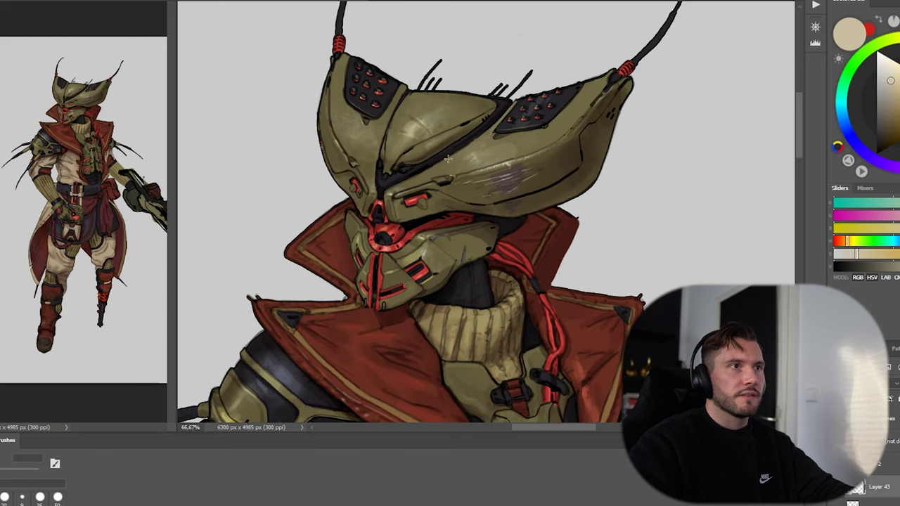
{"action": "left_click_drag", "start_coordinate": [570, 222], "coordinate": [519, 223]}
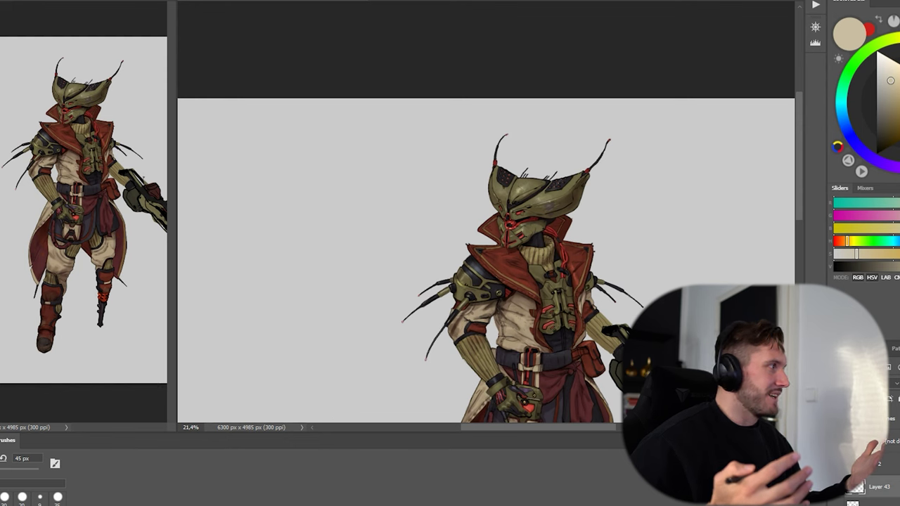
{"action": "scroll", "coordinate": [533, 207], "scroll_direction": "up", "scroll_amount": 3}
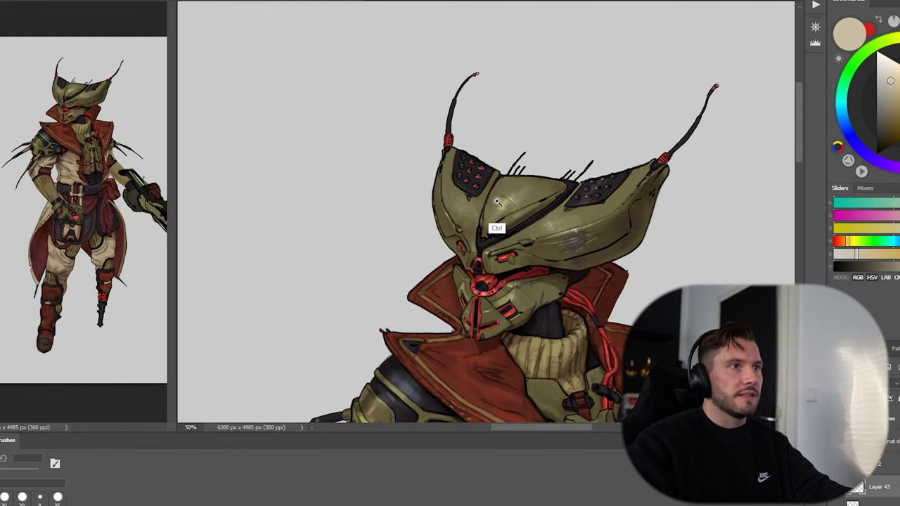
{"action": "scroll", "coordinate": [497, 202], "scroll_direction": "up", "scroll_amount": 1}
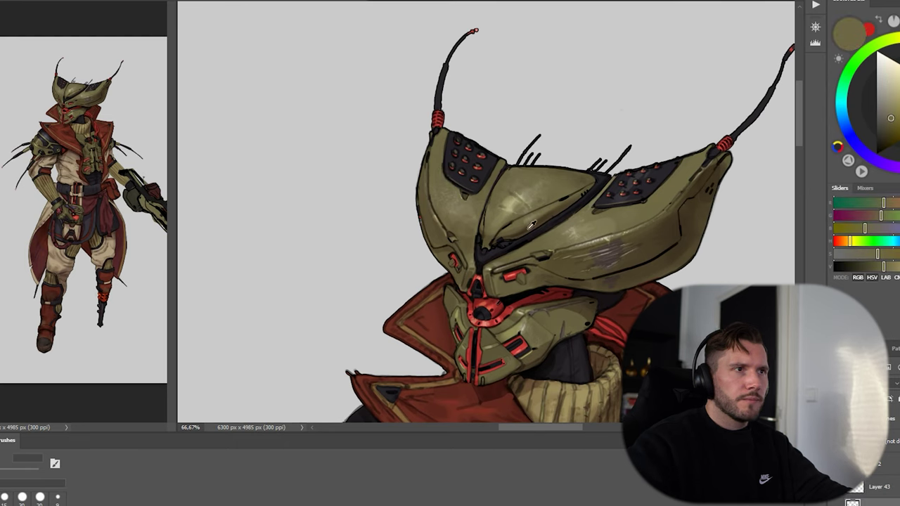
{"action": "left_click", "coordinate": [528, 227], "text": "alt"}
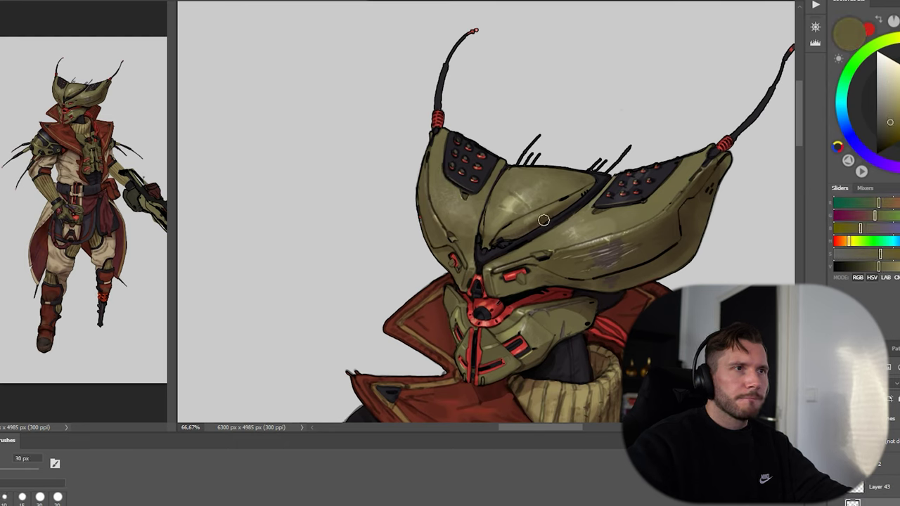
{"action": "key", "text": "["}
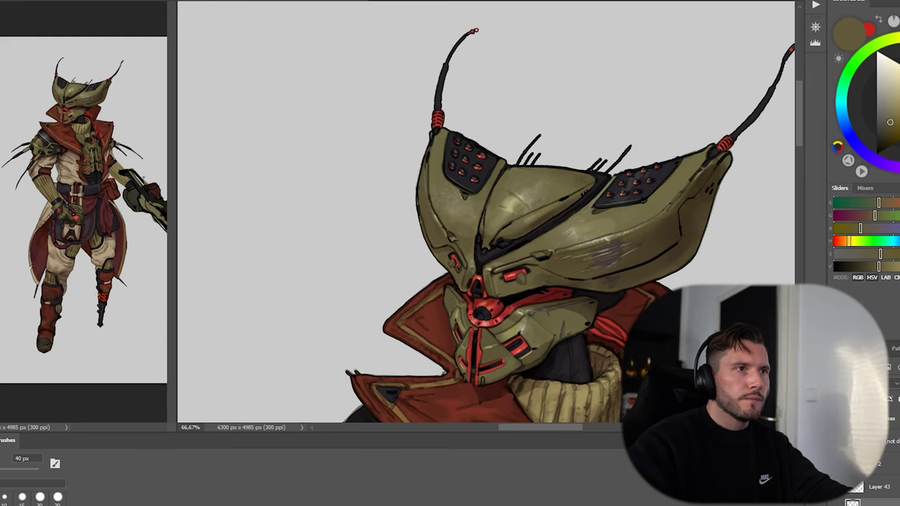
{"action": "key", "text": "bracketleft"}
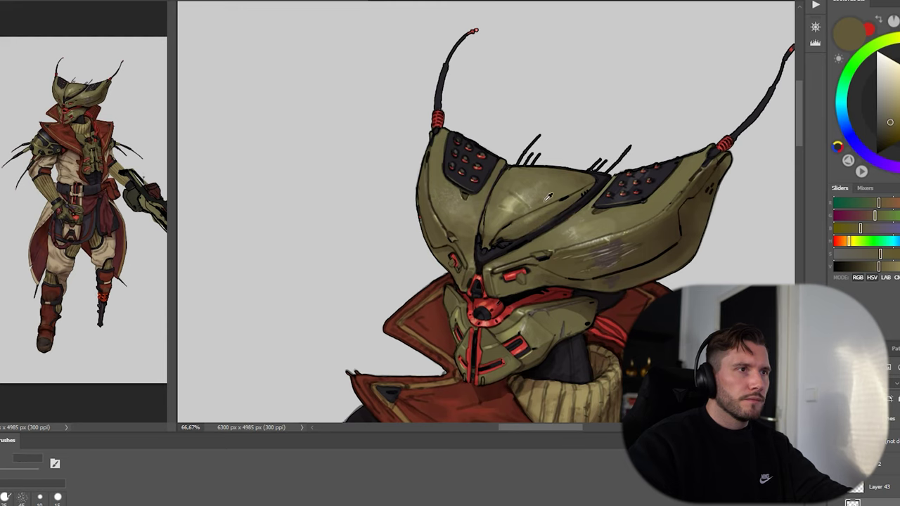
{"action": "left_click", "coordinate": [545, 220], "text": "alt"}
Examine the figure from a distance, and inspect the shirt, shoulder armour and chest plate up close.
{"action": "left_click_drag", "start_coordinate": [603, 255], "coordinate": [436, 35]}
{"action": "left_click_drag", "start_coordinate": [547, 233], "coordinate": [542, 279]}
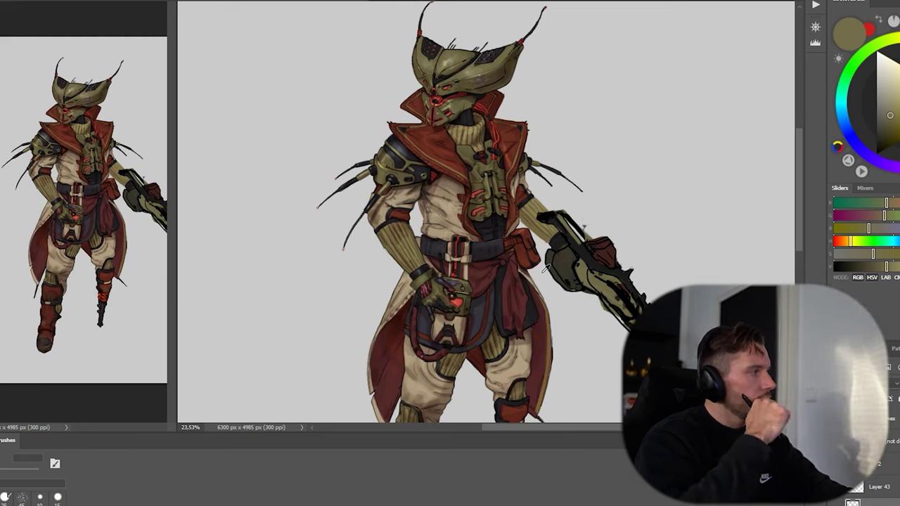
{"action": "left_click", "coordinate": [450, 195], "text": "ctrl"}
{"action": "left_click", "coordinate": [448, 195], "text": "ctrl"}
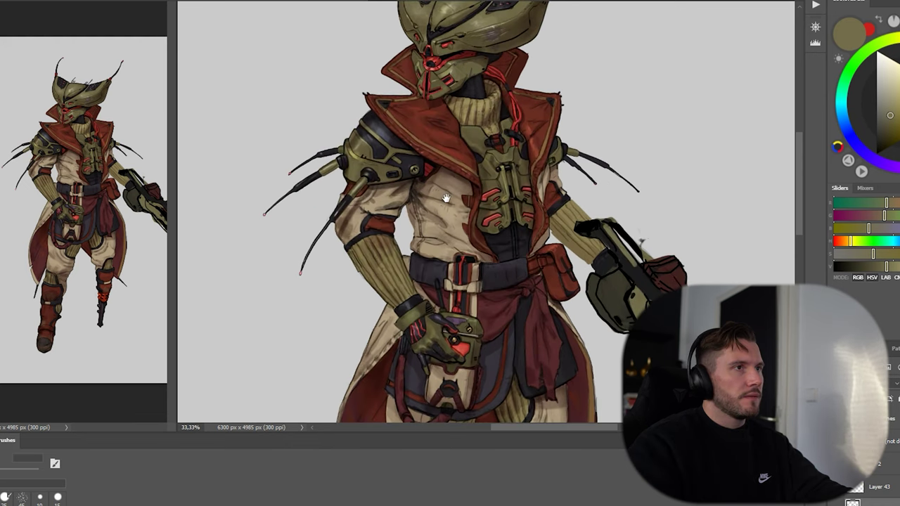
{"action": "left_click", "coordinate": [440, 187], "text": "ctrl"}
{"action": "left_click_drag", "start_coordinate": [456, 216], "coordinate": [457, 222]}
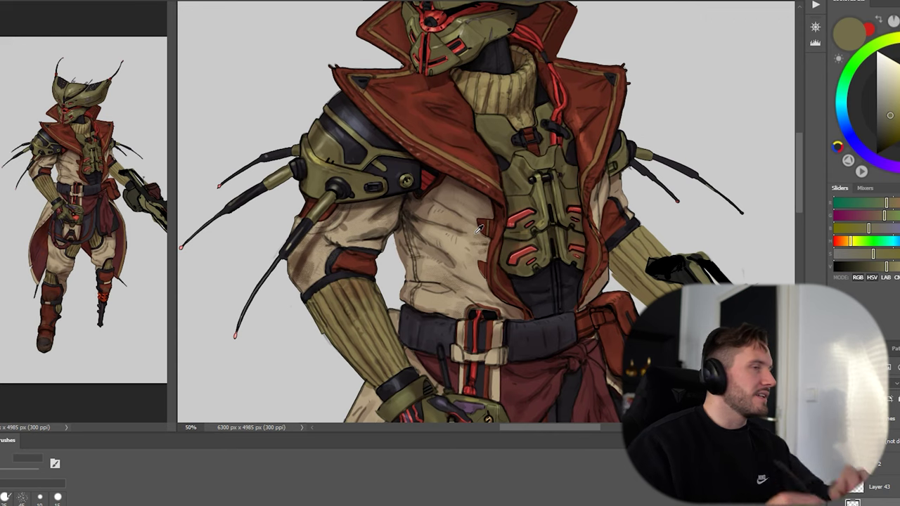
{"action": "left_click_drag", "start_coordinate": [406, 243], "coordinate": [409, 225]}
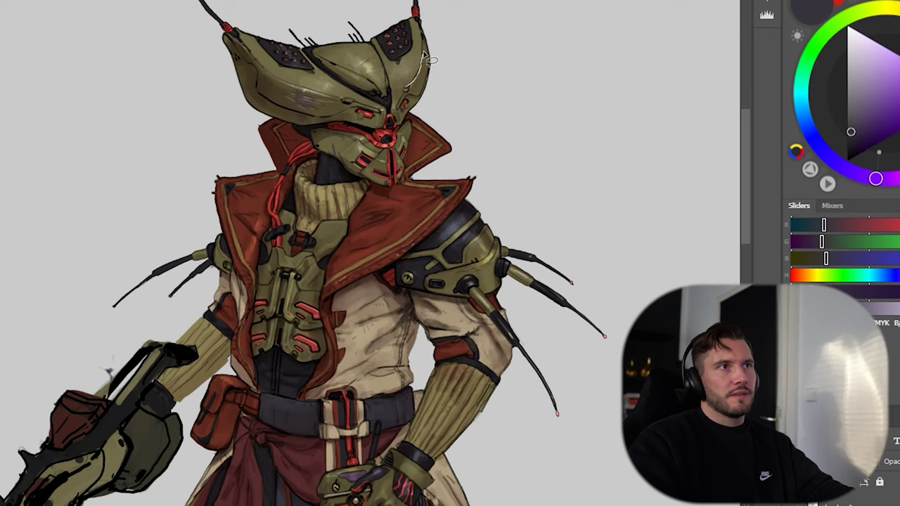
Lasso a narrow strip along the helmet's outer side edge for a light accent, and release the selection.
{"action": "mouse_move", "coordinate": [430, 69]}
{"action": "left_mouse_down"}
{"action": "mouse_move", "coordinate": [420, 97]}
{"action": "mouse_move", "coordinate": [407, 92]}
{"action": "left_mouse_up"}
{"action": "left_click", "coordinate": [892, 420]}
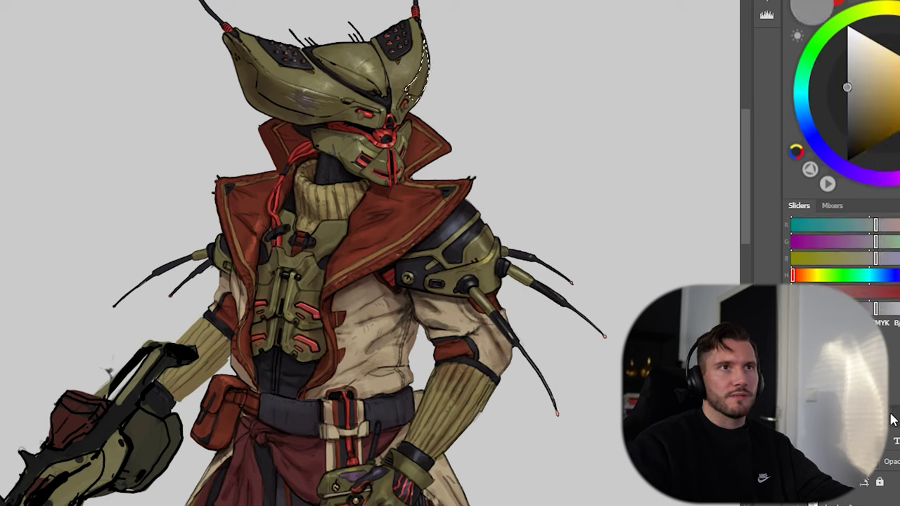
{"action": "key", "text": "x"}
{"action": "key", "text": "ctrl+d"}
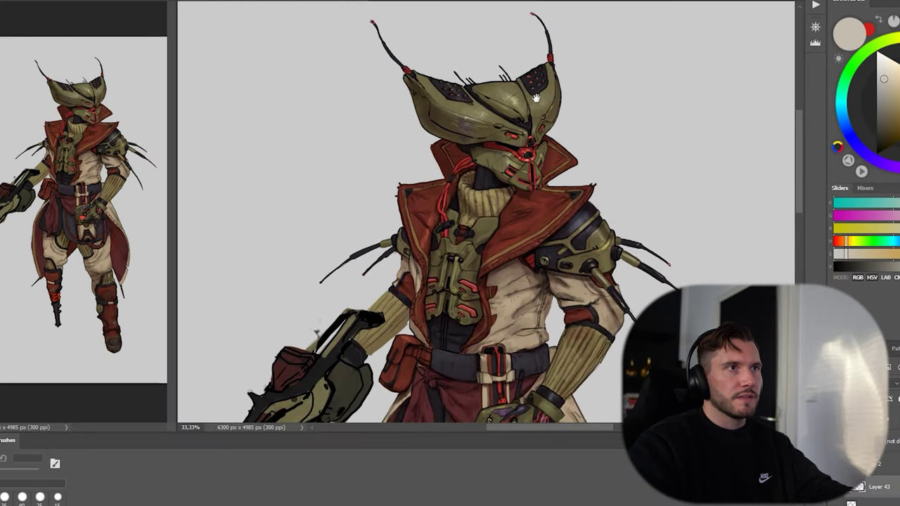
Lighten the shirt beneath the coat lapel and the upper sleeve with pale beige gradients inside lasso selections.
{"action": "left_click_drag", "start_coordinate": [559, 208], "coordinate": [542, 150]}
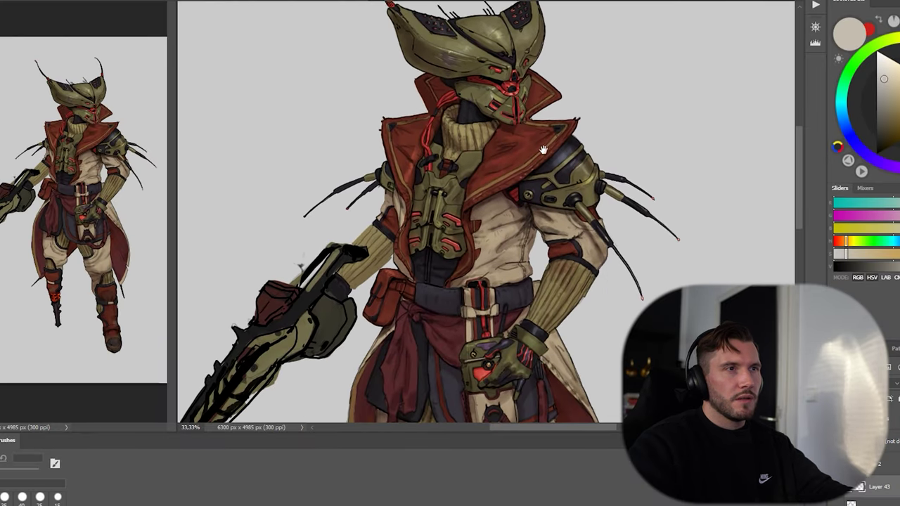
{"action": "mouse_move", "coordinate": [575, 231]}
{"action": "left_mouse_down"}
{"action": "mouse_move", "coordinate": [551, 185]}
{"action": "mouse_move", "coordinate": [557, 171]}
{"action": "mouse_move", "coordinate": [511, 144]}
{"action": "mouse_move", "coordinate": [477, 171]}
{"action": "mouse_move", "coordinate": [514, 140]}
{"action": "left_mouse_up"}
{"action": "key", "text": "g"}
{"action": "key", "text": "ctrl+alt+g"}
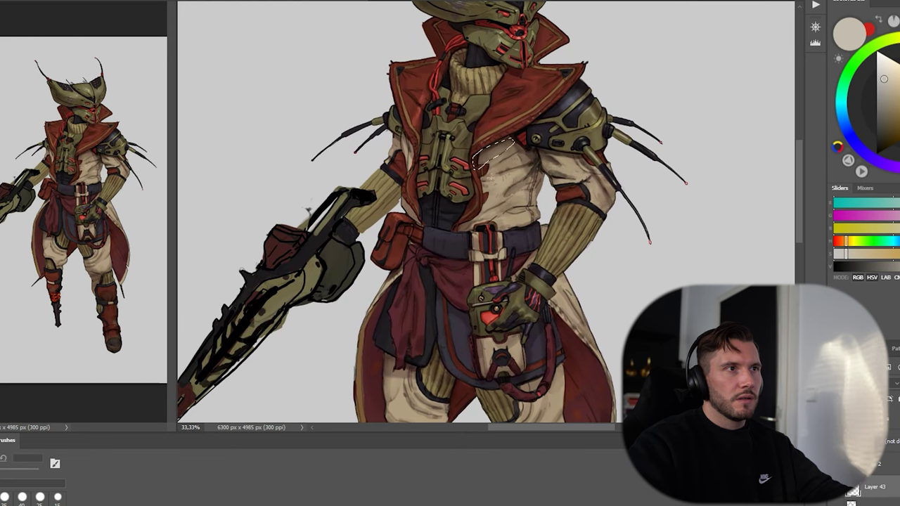
{"action": "key", "text": "ctrl+d"}
{"action": "mouse_move", "coordinate": [529, 166]}
{"action": "left_mouse_down"}
{"action": "mouse_move", "coordinate": [546, 191]}
{"action": "mouse_move", "coordinate": [566, 188]}
{"action": "mouse_move", "coordinate": [536, 184]}
{"action": "left_mouse_up"}
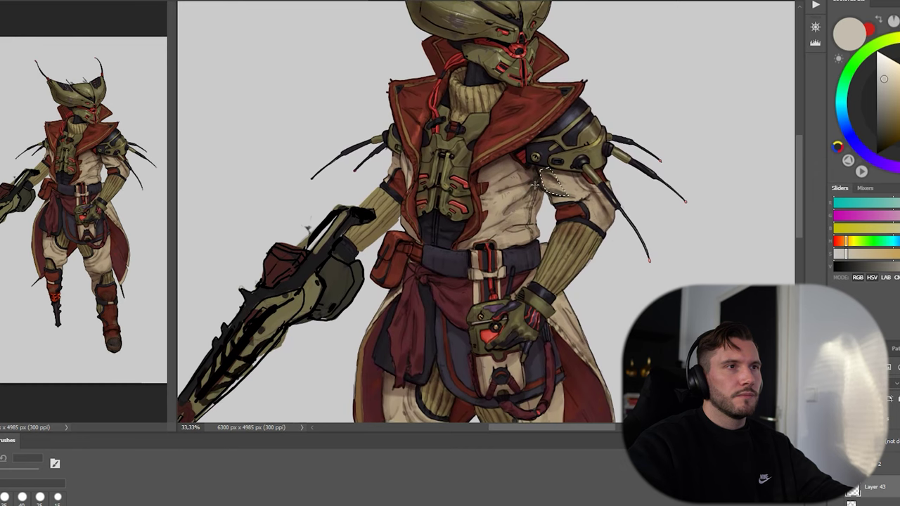
{"action": "key", "text": "ctrl+d"}
Lasso areas on the forearm of the gun arm, add pale beige light to them, and release each selection.
{"action": "left_click_drag", "start_coordinate": [450, 211], "coordinate": [519, 189]}
{"action": "left_click_drag", "start_coordinate": [422, 219], "coordinate": [468, 182]}
{"action": "left_click_drag", "start_coordinate": [433, 227], "coordinate": [424, 227]}
{"action": "key", "text": "ctrl+d"}
{"action": "key", "text": "b"}
{"action": "mouse_move", "coordinate": [444, 211]}
{"action": "left_mouse_down"}
{"action": "mouse_move", "coordinate": [438, 232]}
{"action": "mouse_move", "coordinate": [458, 204]}
{"action": "mouse_move", "coordinate": [429, 193]}
{"action": "mouse_move", "coordinate": [456, 238]}
{"action": "left_mouse_up"}
{"action": "key", "text": "ctrl+d"}
Clean up the added light around the gun arm's sleeve and the coat front with the Eraser at 15 to 45 px.
{"action": "key", "text": "b"}
{"action": "key", "text": "e"}
{"action": "key", "text": "bracketleft"}
{"action": "key", "text": "bracketleft"}
{"action": "key", "text": "bracketleft"}
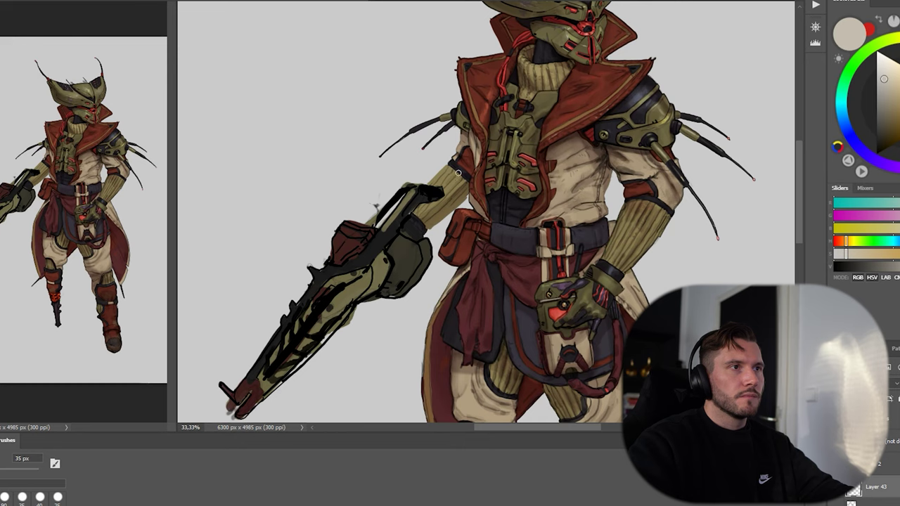
{"action": "key", "text": "bracketleft"}
{"action": "key", "text": "bracketleft"}
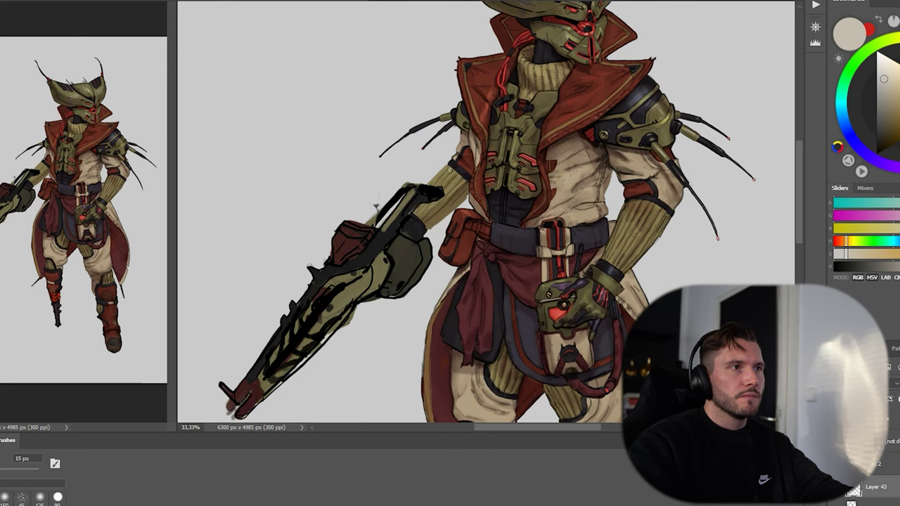
{"action": "left_click_drag", "start_coordinate": [478, 154], "coordinate": [471, 200]}
{"action": "key", "text": "bracketright"}
{"action": "key", "text": "bracketright"}
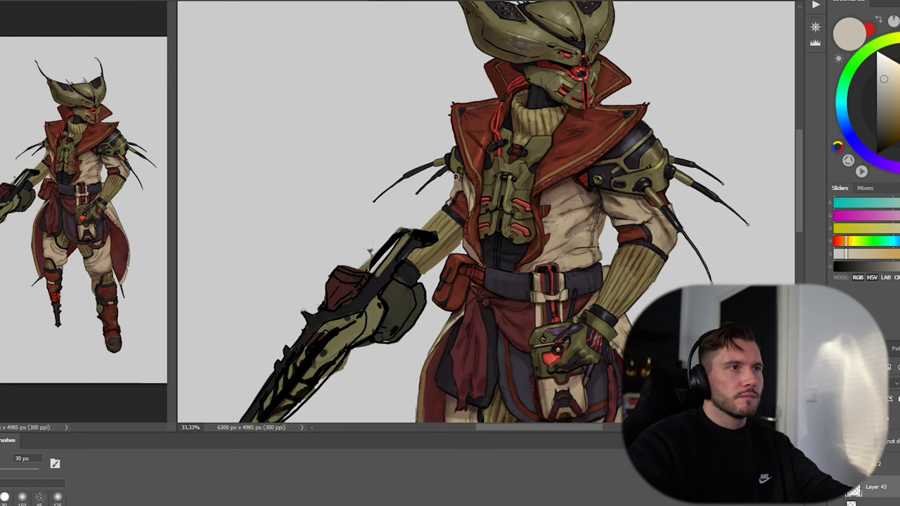
{"action": "key", "text": "bracketright"}
{"action": "key", "text": "bracketright"}
{"action": "key", "text": "bracketleft"}
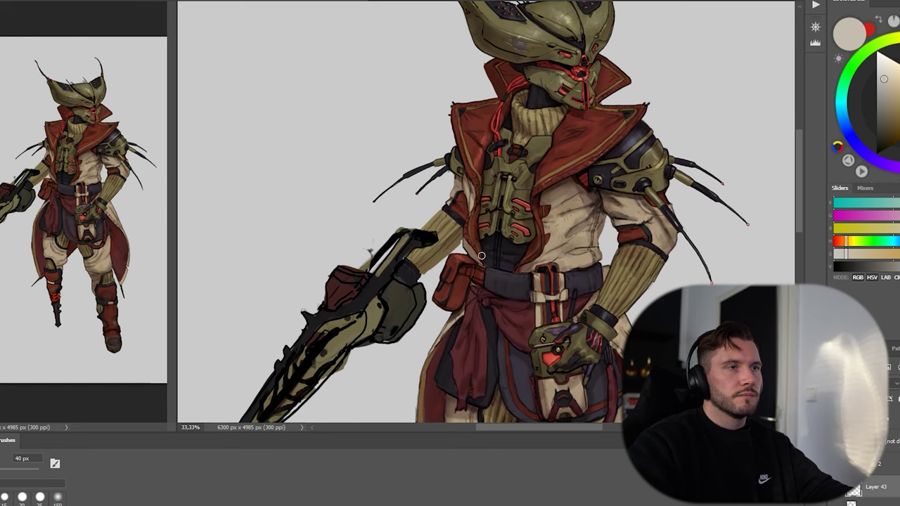
{"action": "left_click_drag", "start_coordinate": [517, 220], "coordinate": [515, 260]}
{"action": "key", "text": "bracketright"}
{"action": "key", "text": "bracketleft"}
Flip the canvas horizontally, and check the whole figure and the upper body at several distances.
{"action": "mouse_move", "coordinate": [646, 415]}
{"action": "left_mouse_down"}
{"action": "mouse_move", "coordinate": [636, 201]}
{"action": "mouse_move", "coordinate": [616, 282]}
{"action": "left_mouse_up"}
{"action": "left_click_drag", "start_coordinate": [625, 246], "coordinate": [622, 243], "text": "ctrl"}
{"action": "mouse_move", "coordinate": [641, 199]}
{"action": "left_mouse_down"}
{"action": "mouse_move", "coordinate": [624, 239]}
{"action": "mouse_move", "coordinate": [638, 203]}
{"action": "left_mouse_up"}
{"action": "left_click_drag", "start_coordinate": [651, 248], "coordinate": [633, 246], "text": "ctrl"}
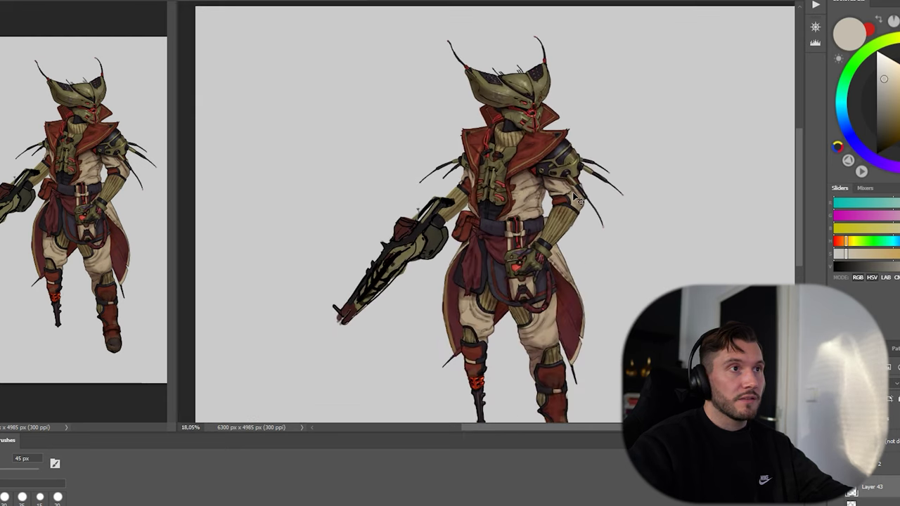
{"action": "key", "text": "ctrl+f"}
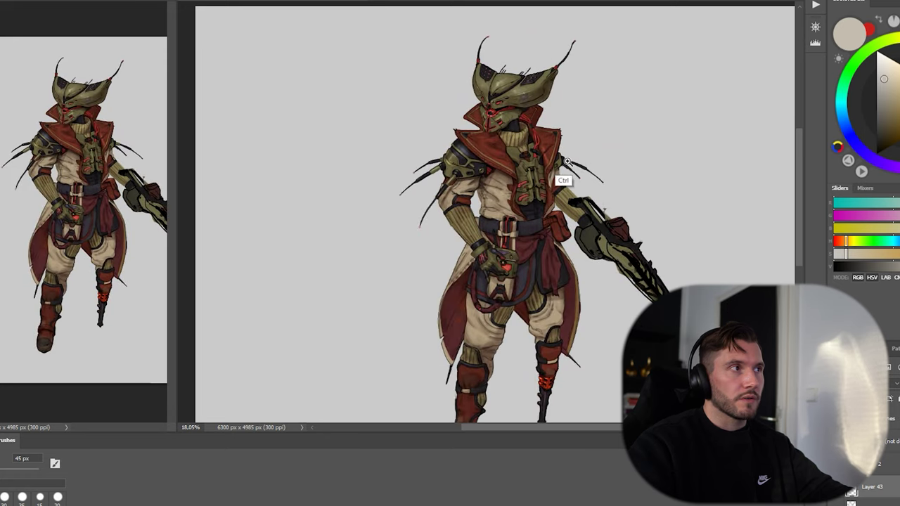
{"action": "left_click", "coordinate": [570, 162], "text": "ctrl"}
{"action": "left_click", "coordinate": [608, 131], "text": "ctrl"}
{"action": "left_click_drag", "start_coordinate": [610, 124], "coordinate": [632, 199]}
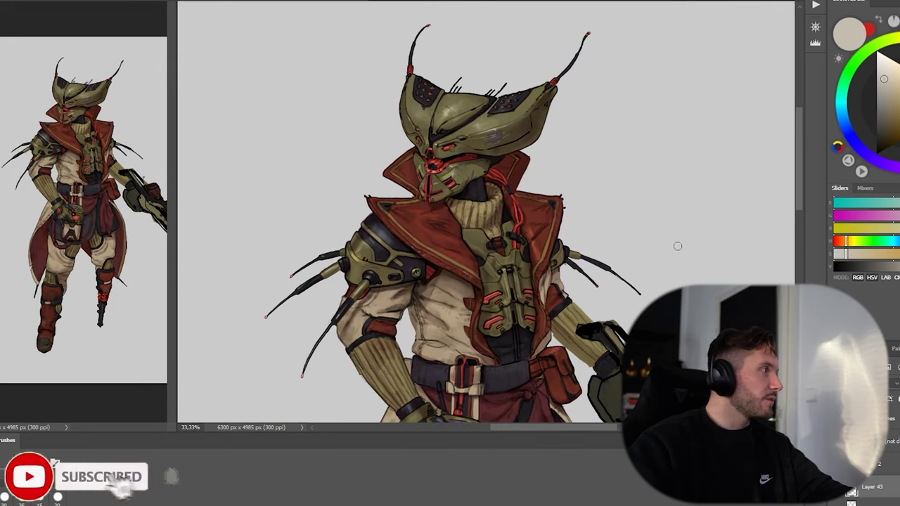
{"action": "key", "text": "ctrl+plus"}
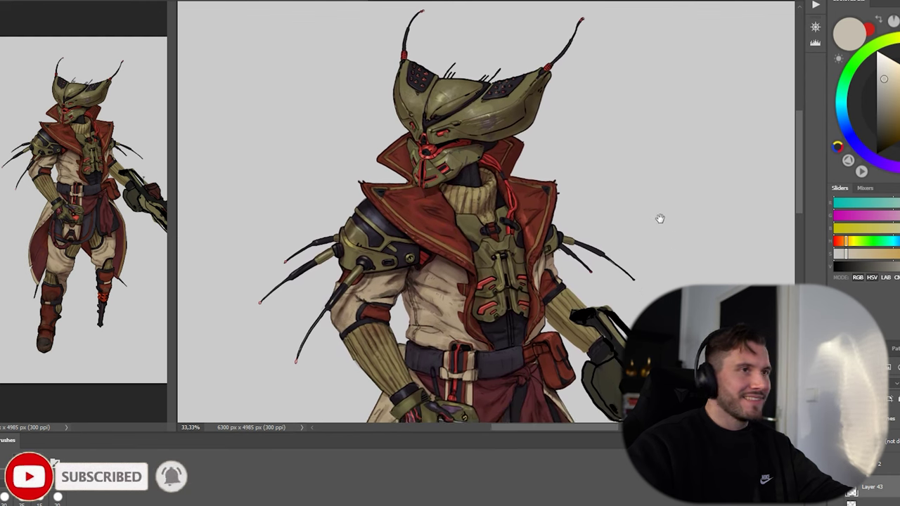
{"action": "mouse_move", "coordinate": [474, 186]}
{"action": "left_mouse_down"}
{"action": "mouse_move", "coordinate": [498, 211]}
{"action": "mouse_move", "coordinate": [466, 238]}
{"action": "mouse_move", "coordinate": [479, 214]}
{"action": "mouse_move", "coordinate": [500, 204]}
{"action": "mouse_move", "coordinate": [505, 214]}
{"action": "left_mouse_up"}
Set the brush size to 35 px for working around the neck, coat lapels and shirt.
{"action": "key", "text": "]"}
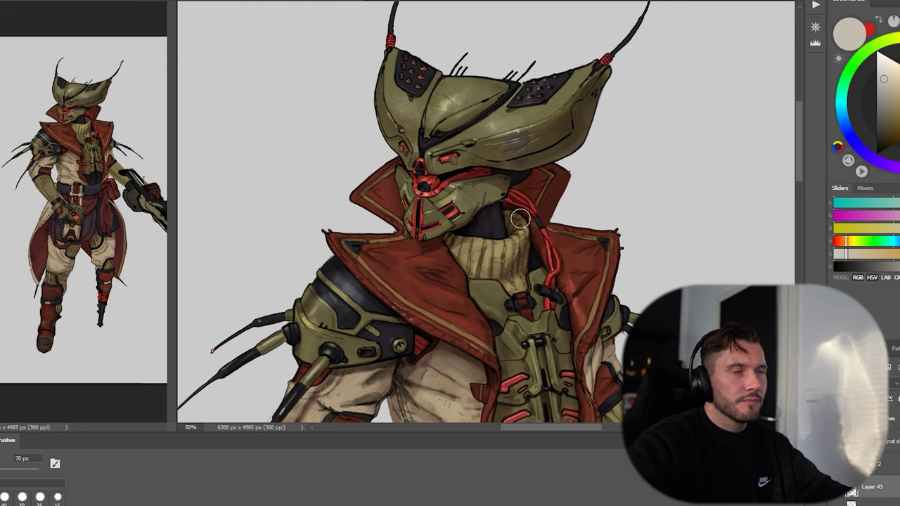
{"action": "scroll", "coordinate": [520, 219], "scroll_direction": "down", "scroll_amount": 2}
{"action": "key", "text": "bracketleft"}
{"action": "key", "text": "bracketleft"}
{"action": "key", "text": "bracketleft"}
{"action": "left_click_drag", "start_coordinate": [591, 275], "coordinate": [599, 243]}
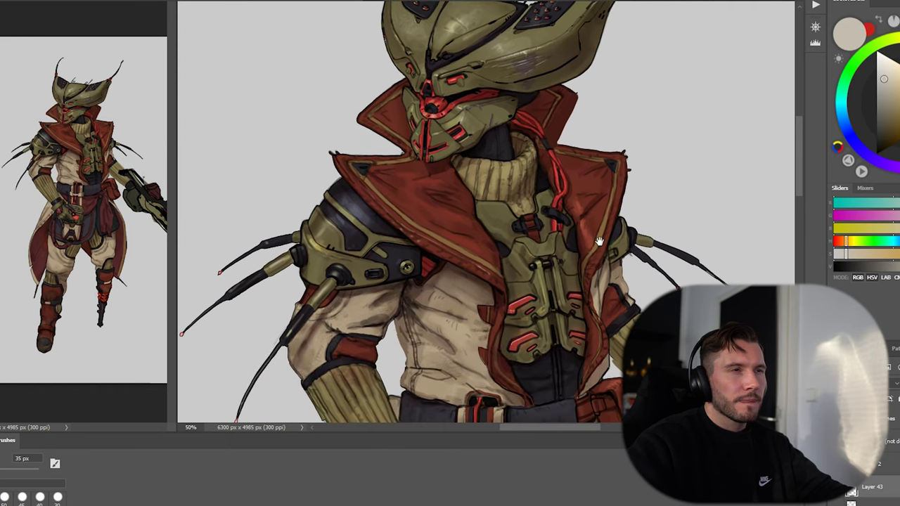